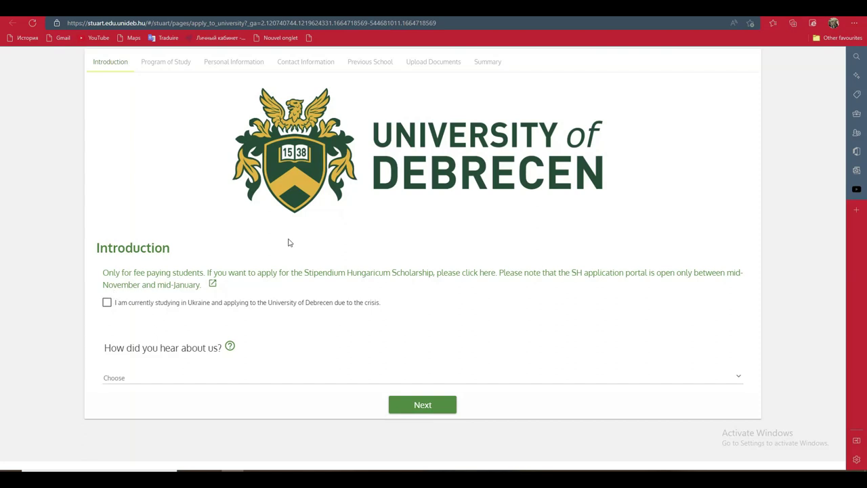
- Translate the whole application page into French using the browser's page context menu
right_click(426, 212)
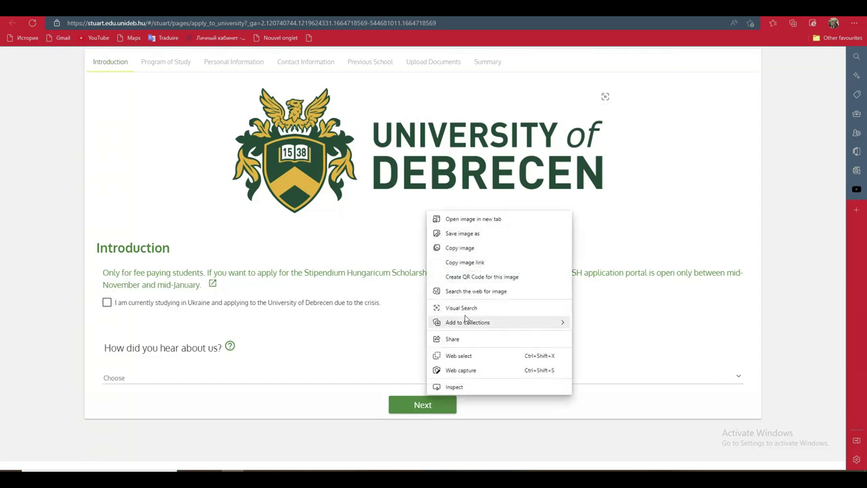
right_click(578, 417)
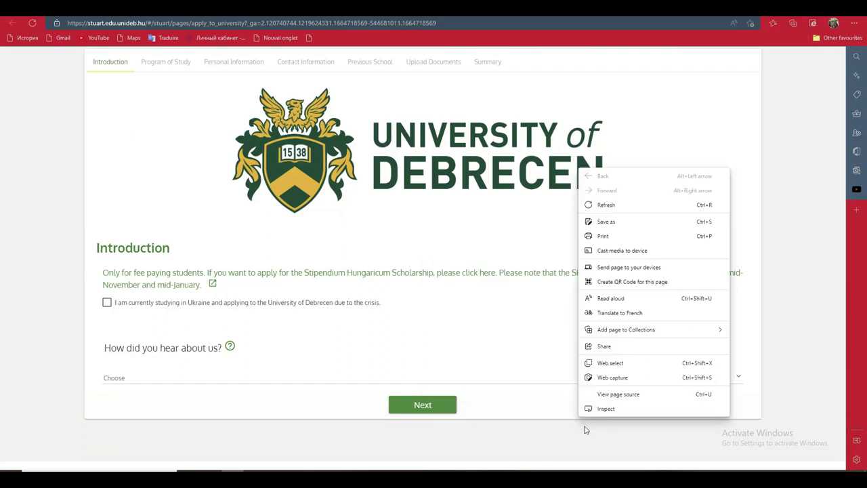
left_click(623, 314)
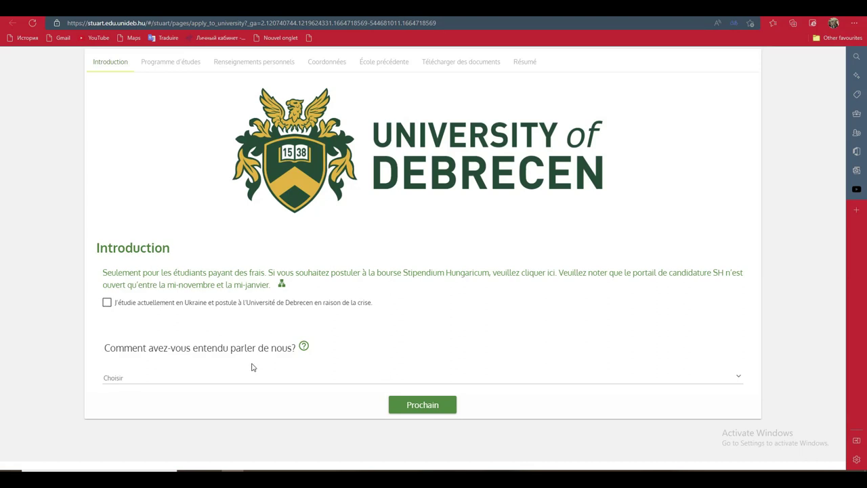
- Answer Youtube as the referral source and continue to the Programme d'études step
left_click(135, 377)
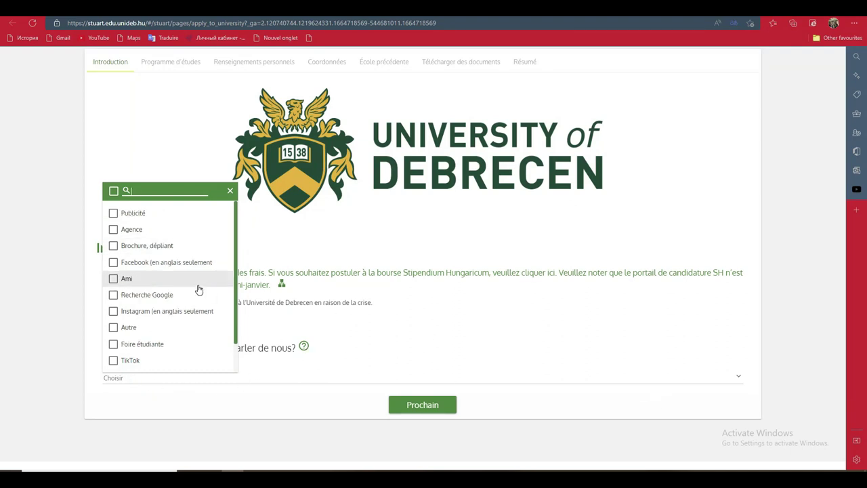
scroll(236, 230, "down", 2)
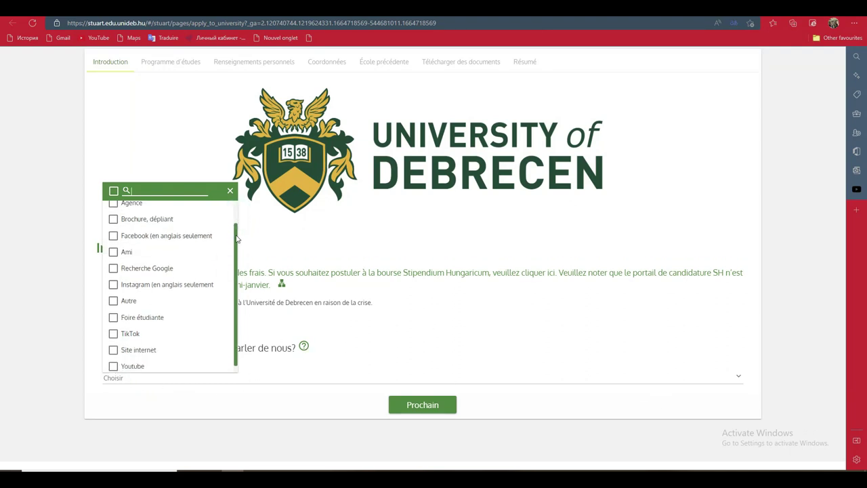
left_click(112, 360)
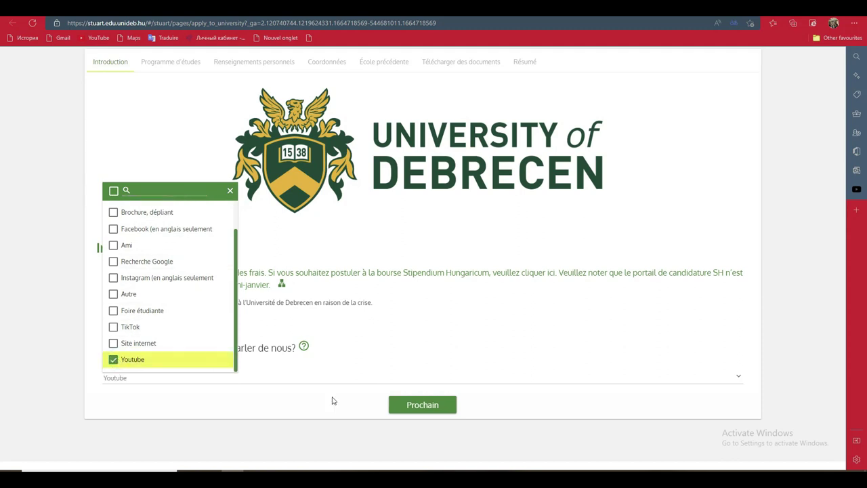
left_click(421, 406)
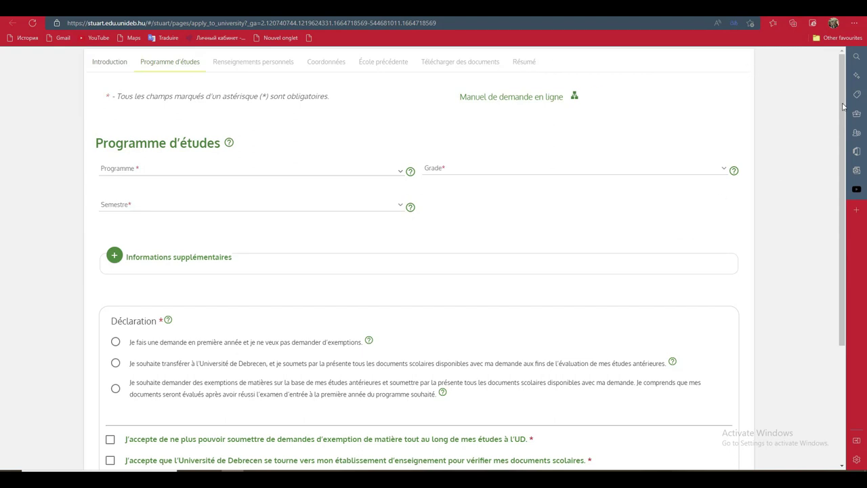
- Choose Applied Mathematics MSc as the study programme
mouse_move(842, 107)
left_mouse_down()
mouse_move(847, 141)
mouse_move(844, 108)
left_mouse_up()
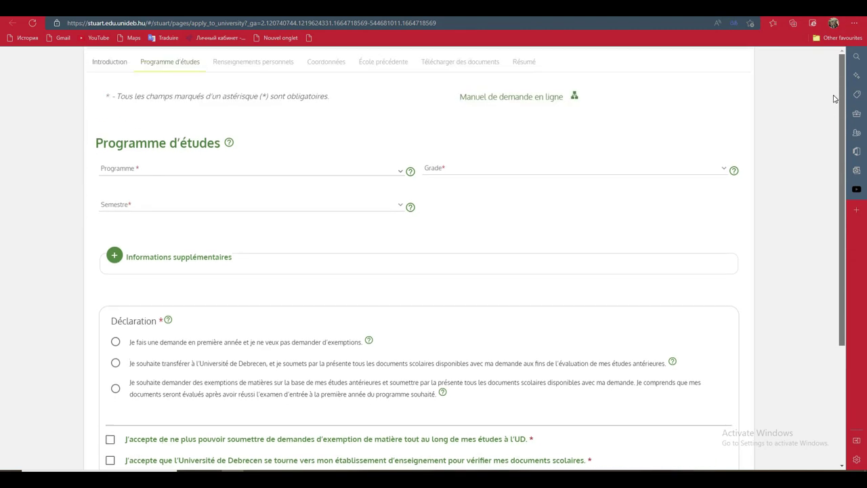
left_click(302, 170)
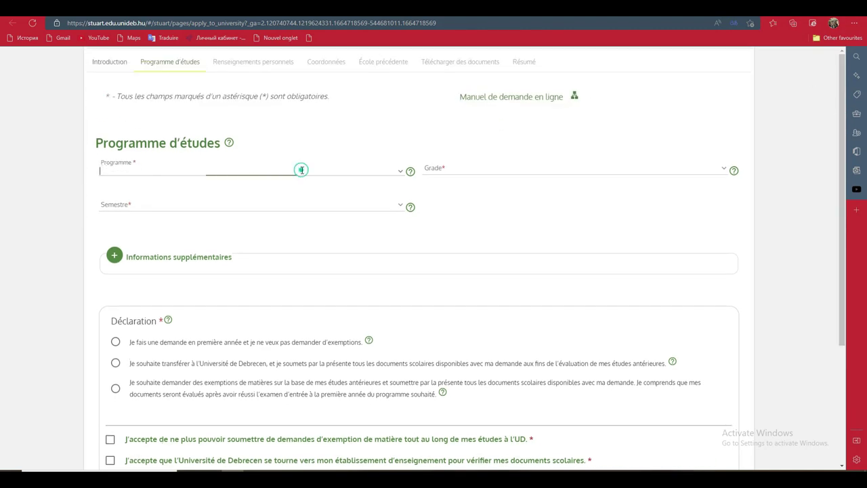
left_click(400, 173)
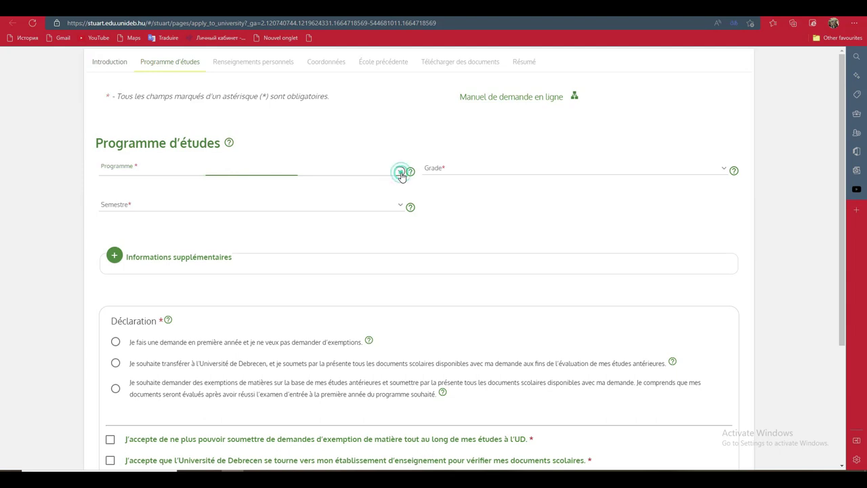
left_click(400, 193)
left_click(212, 285)
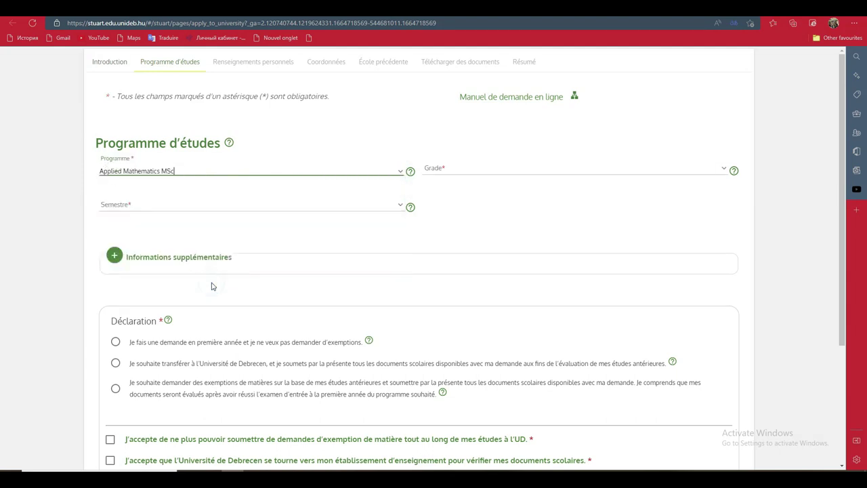
- Set the grade to 1er and the semester to 2023/24 I
left_click(596, 170)
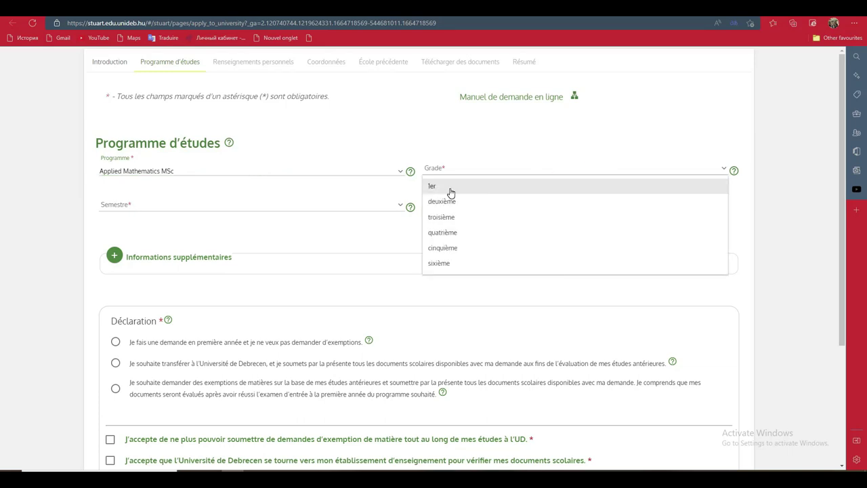
left_click(451, 190)
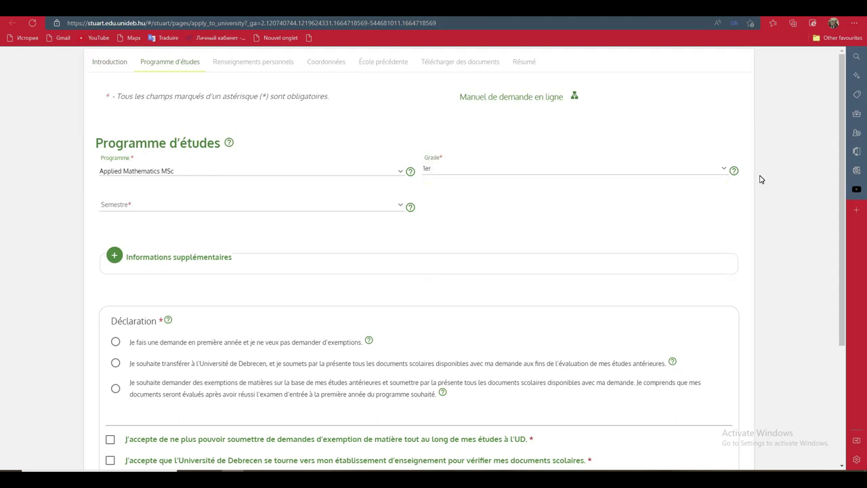
left_click(721, 171)
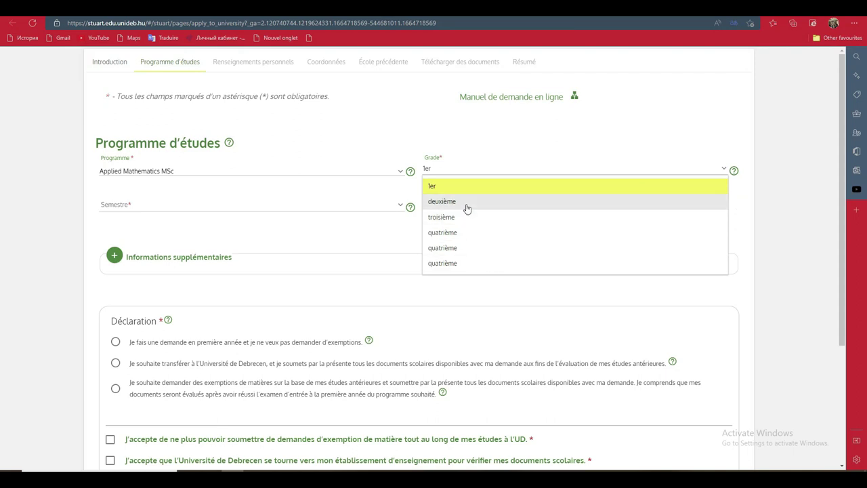
left_click(384, 139)
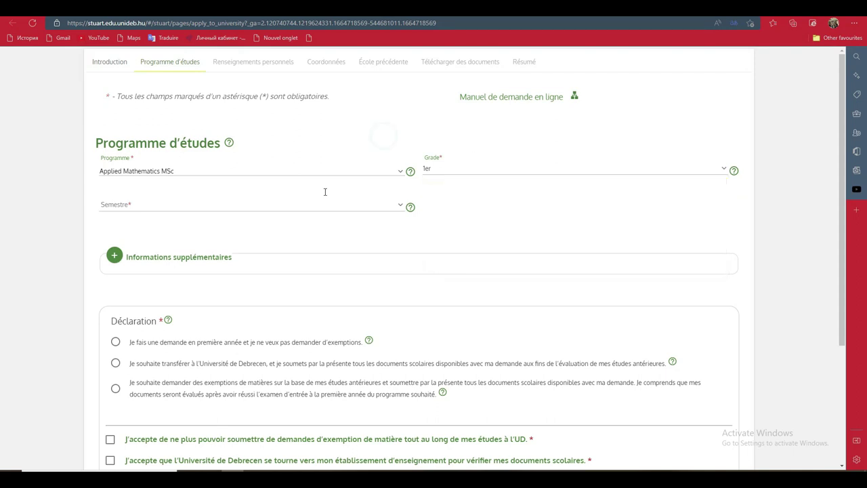
left_click(400, 210)
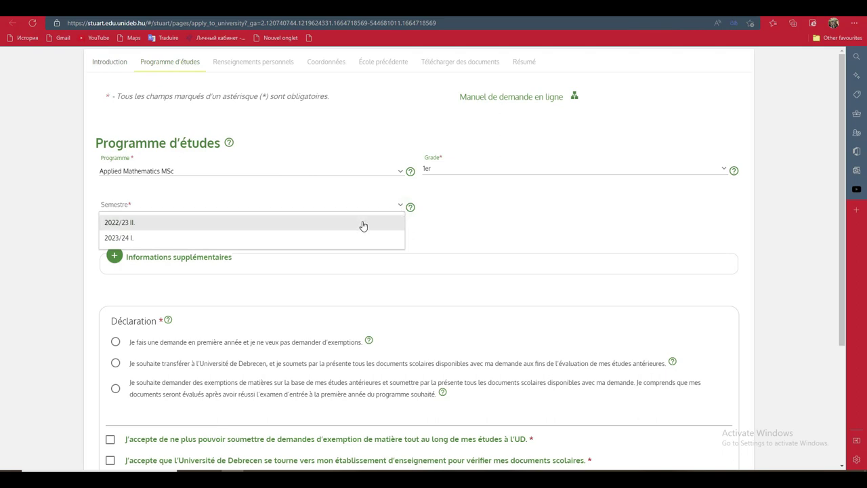
left_click(349, 239)
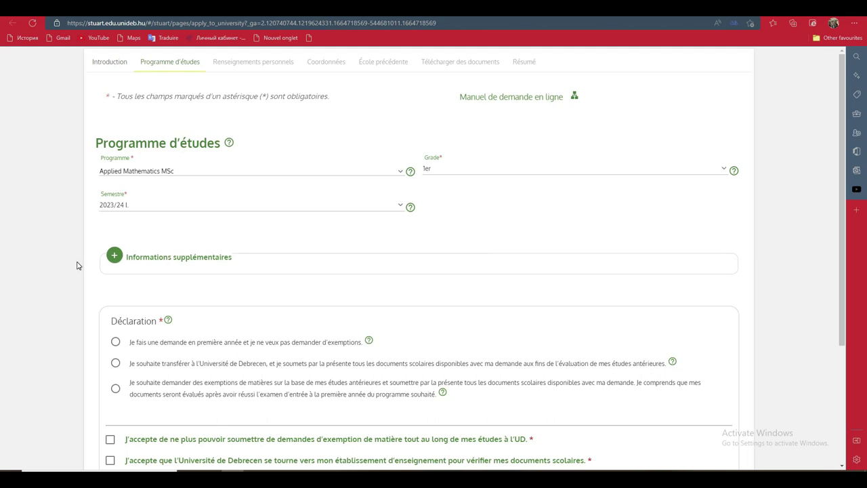
left_click(114, 258)
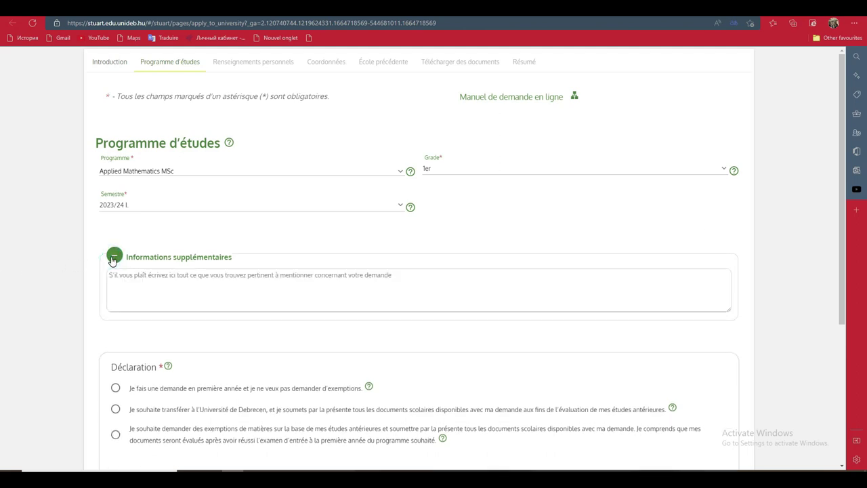
left_click(114, 258)
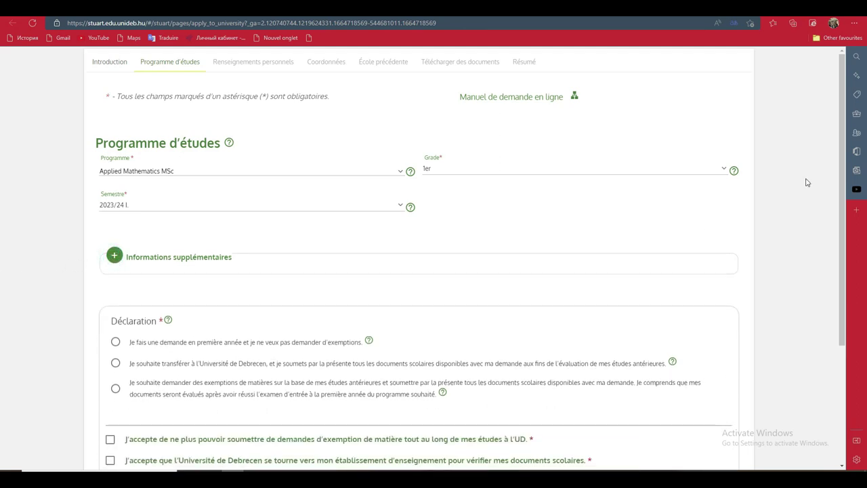
left_click_drag(844, 159, 846, 269)
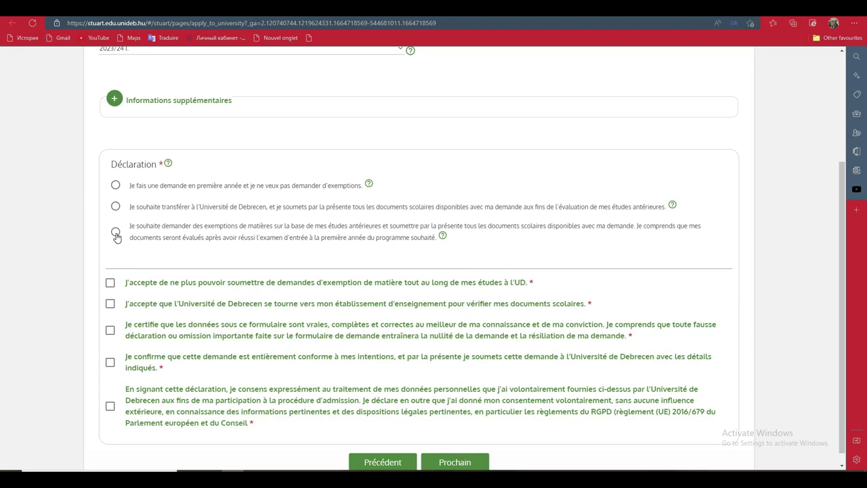
- Choose first-year application without exemptions, accept all five declarations, and continue to Renseignements personnels
left_click(115, 186)
left_click(110, 283)
left_click(111, 305)
left_click(111, 331)
left_click(111, 365)
left_click(110, 406)
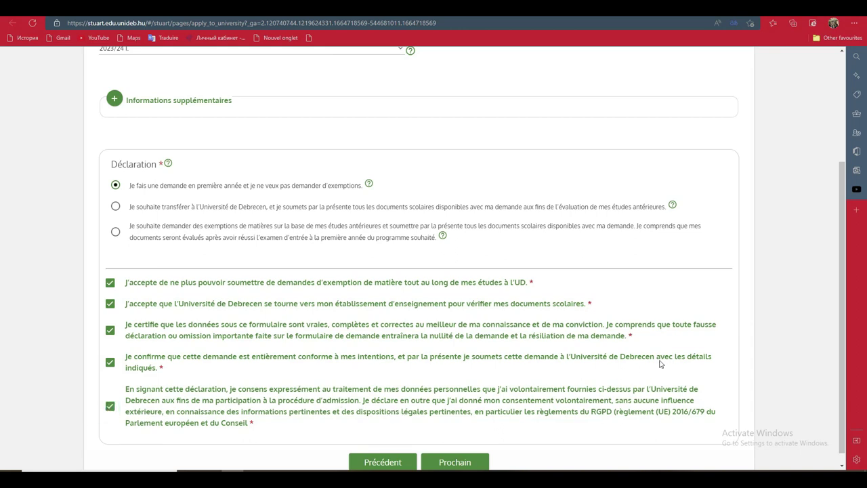
left_click(450, 464)
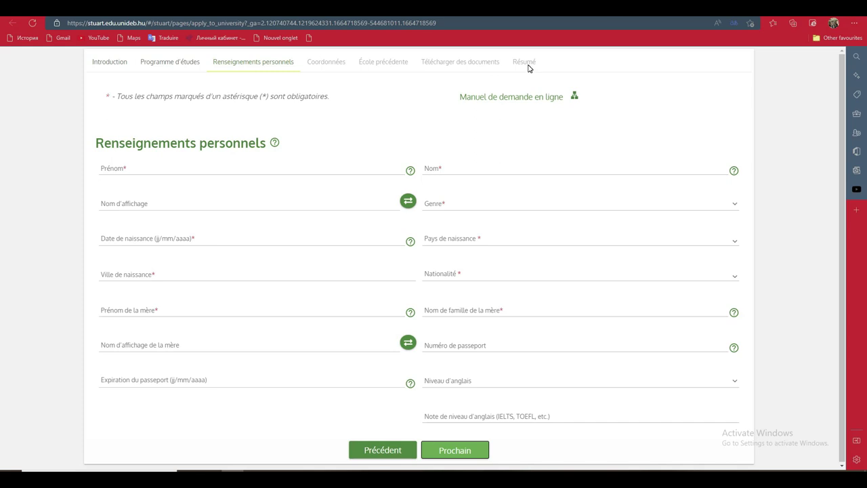
- Enter the applicant's first name and family name
left_click(351, 171)
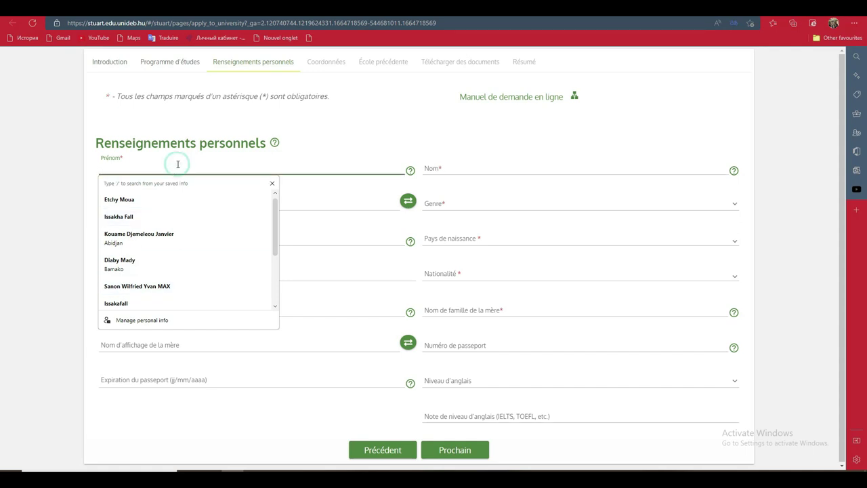
type("hilop")
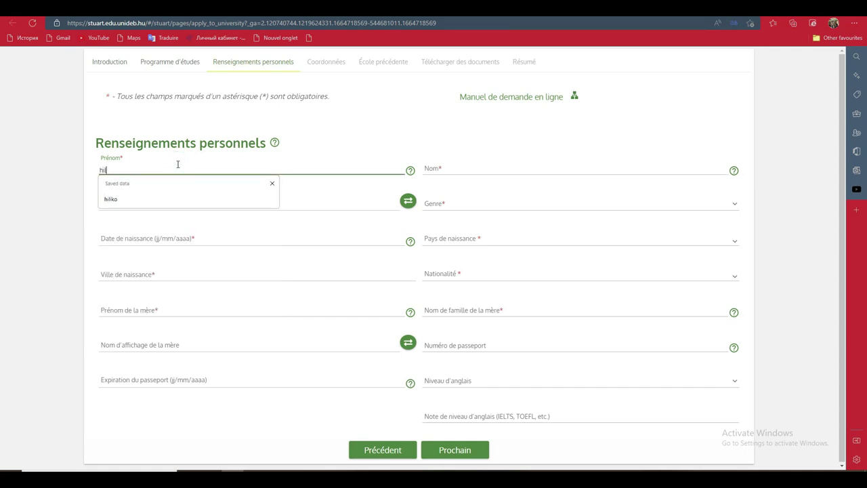
left_click(468, 165)
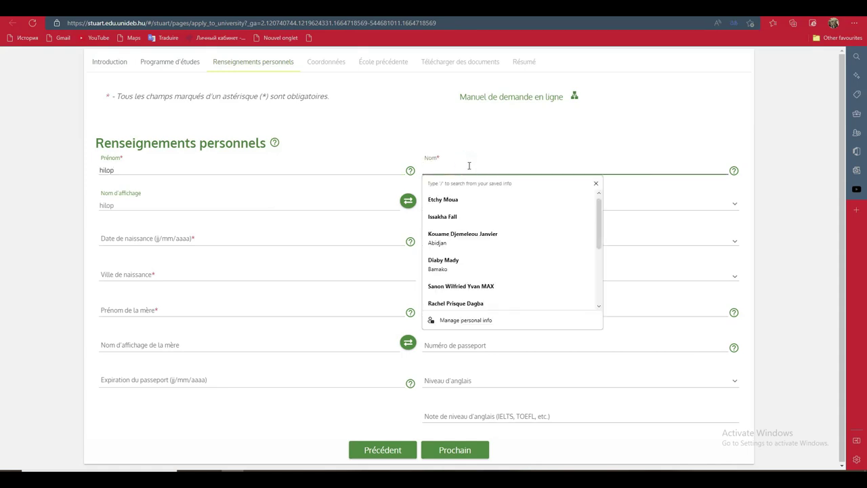
type("violerfh")
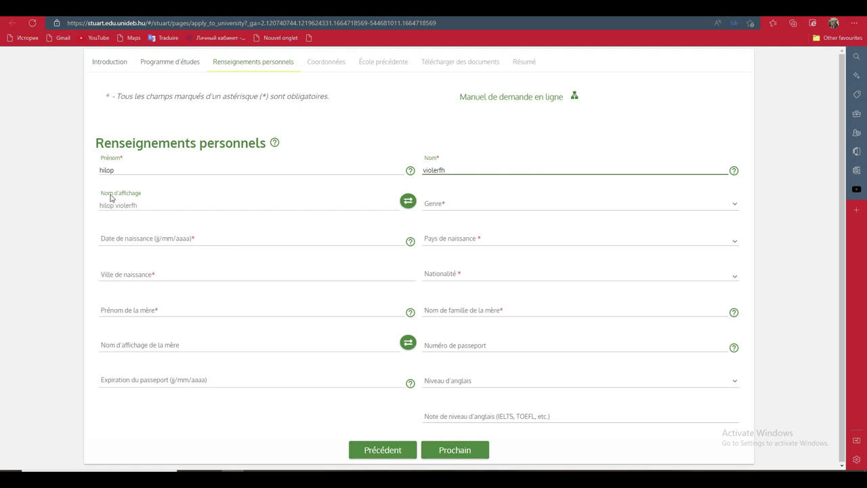
- Set the gender to Mâle and the date of birth to 19/10/2004
left_click(460, 206)
left_click(452, 224)
left_click(289, 237)
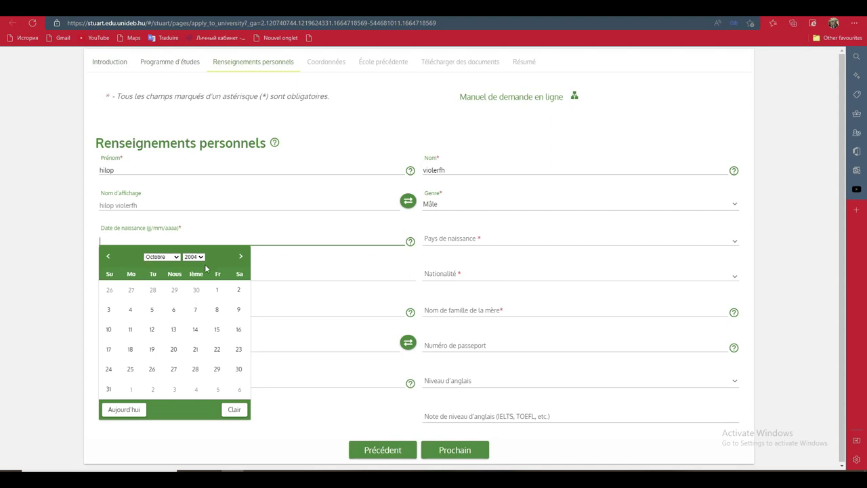
left_click(150, 349)
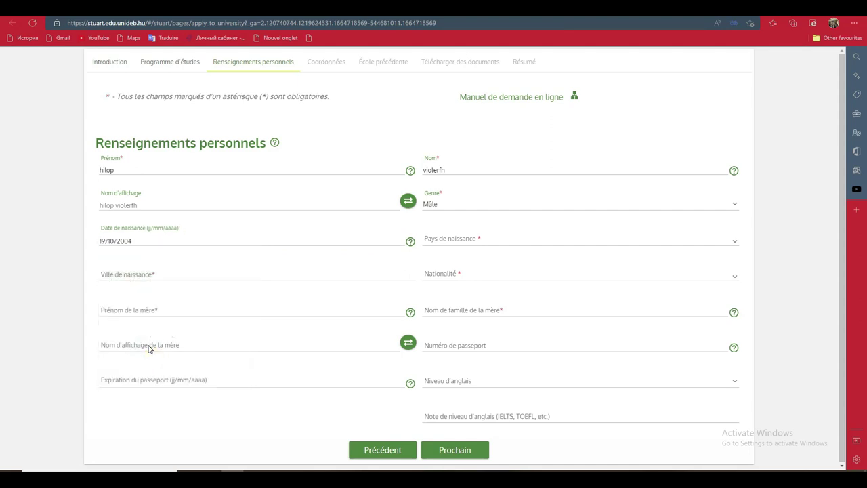
- Set the country of birth to Côte d'Ivoire
left_click(501, 244)
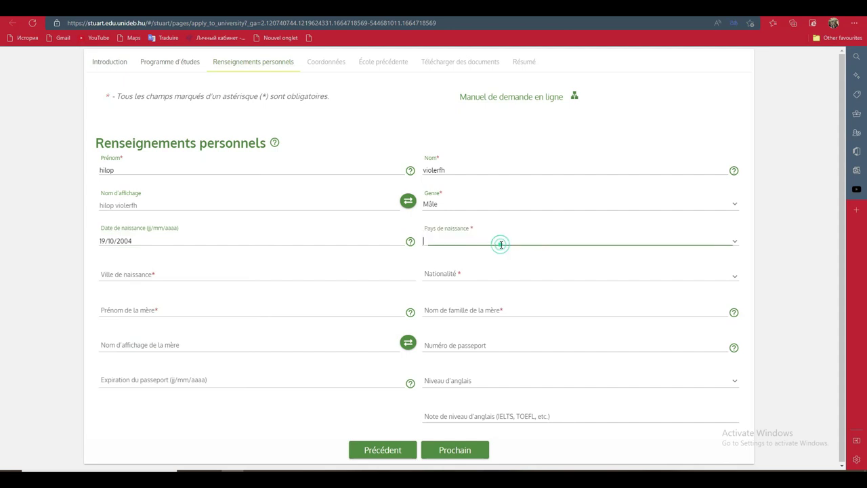
left_click(729, 239)
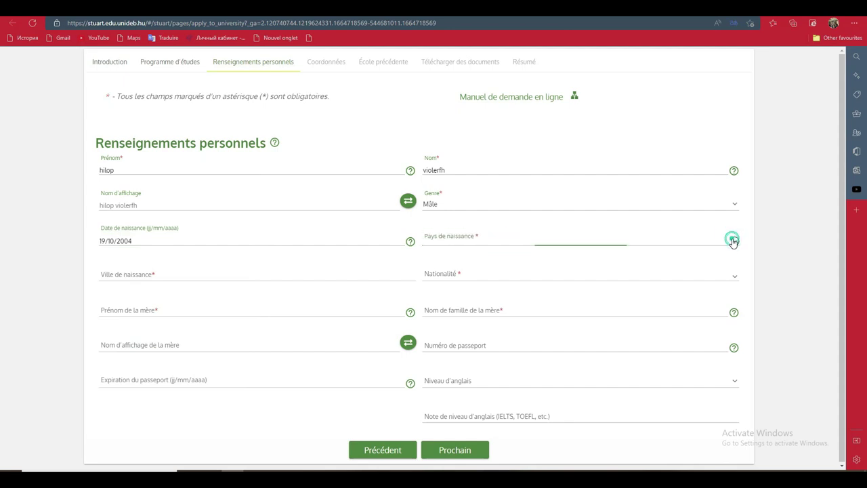
left_click_drag(734, 258, 741, 295)
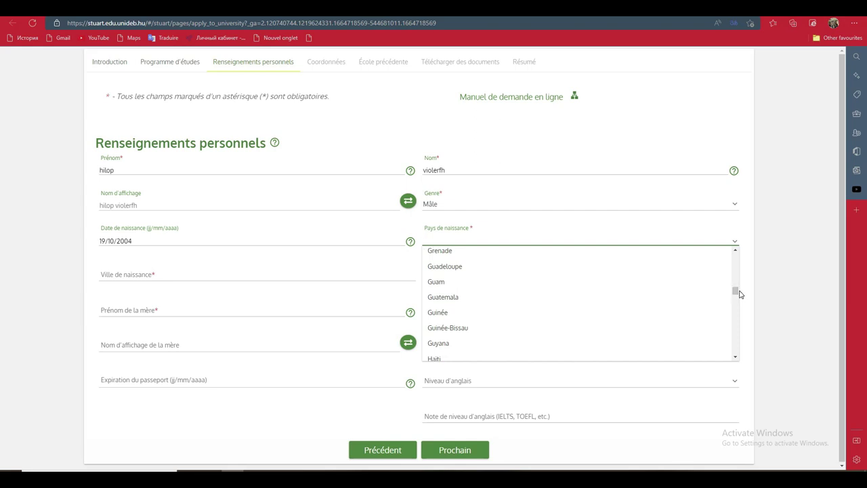
left_click(736, 357)
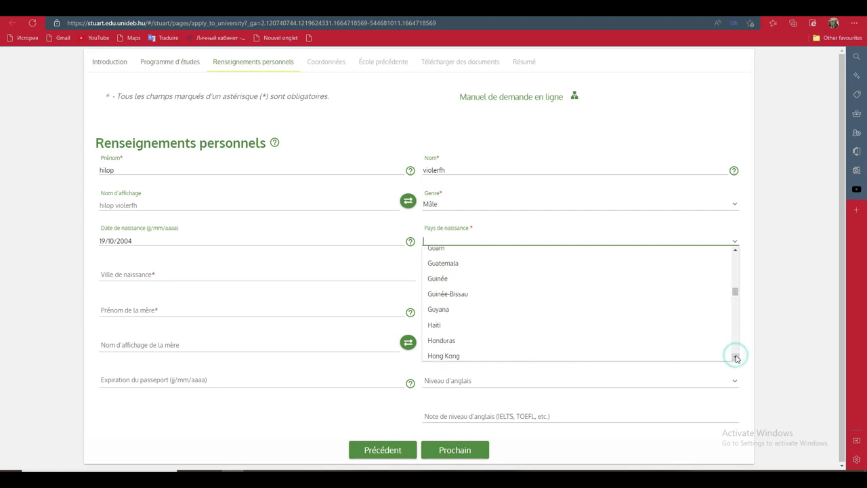
left_click(736, 357)
left_click(736, 357)
left_click(735, 357)
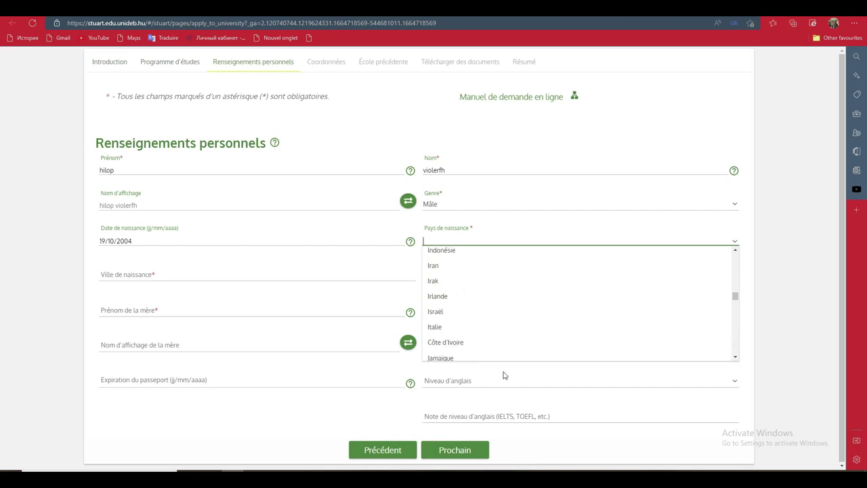
left_click(460, 344)
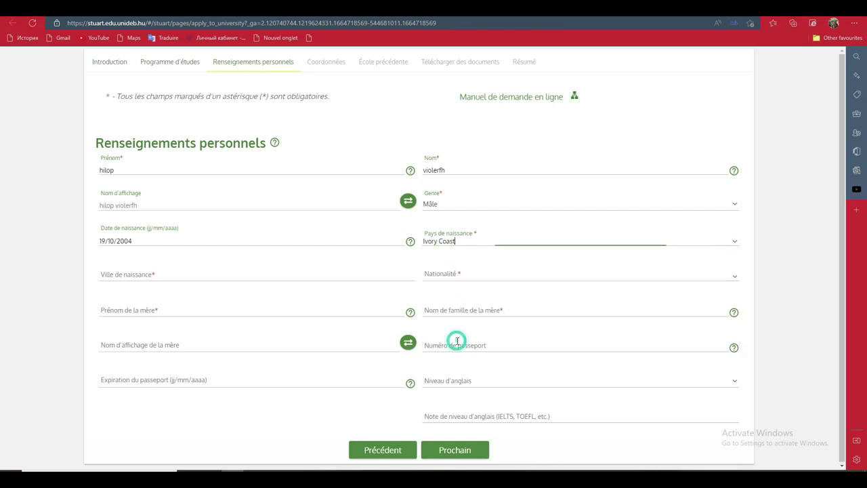
- Fill the city of birth with Abidjan and bring up the nationality choices
left_click(165, 271)
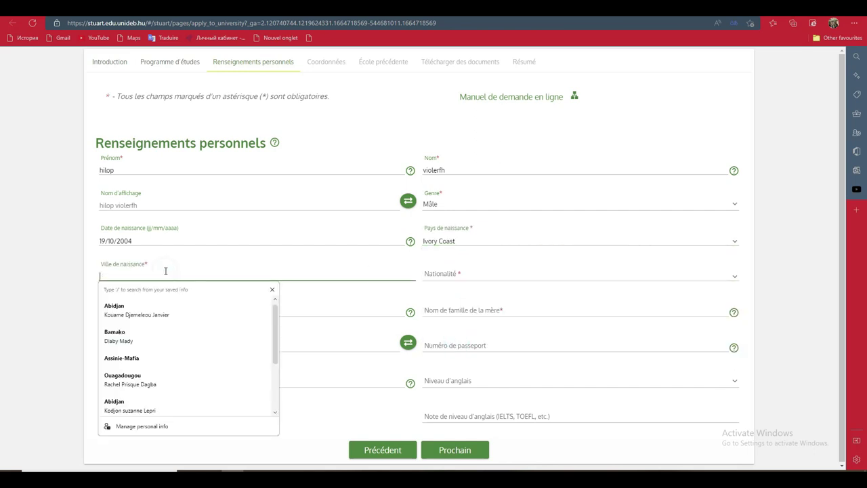
left_click(150, 306)
left_click(509, 276)
left_click(738, 280)
left_click_drag(736, 291, 734, 336)
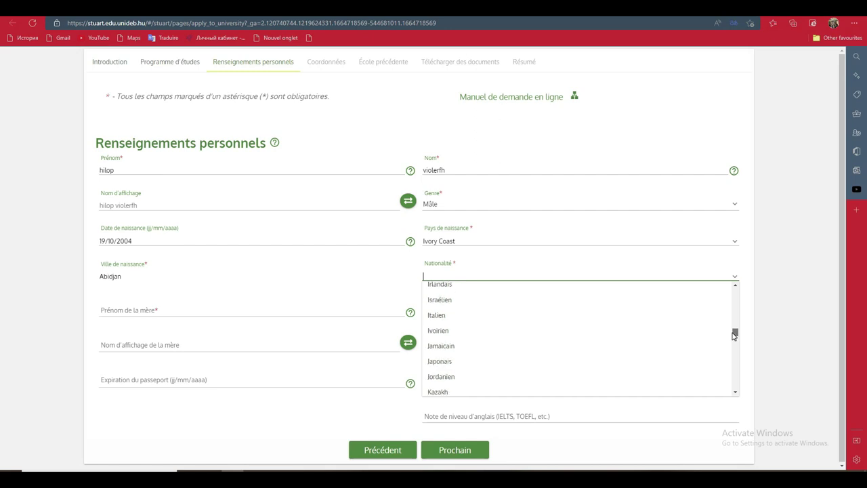
- Set nationality to Ivoirien and enter the mother's first and family names
left_click(487, 330)
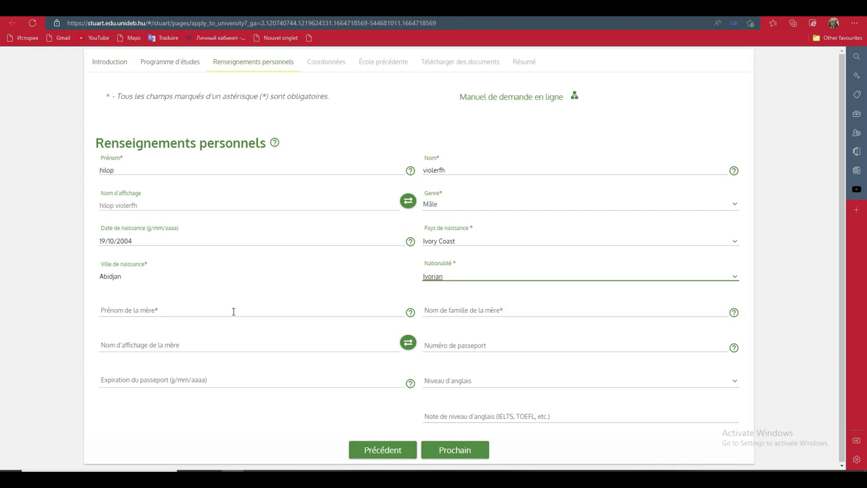
left_click(253, 309)
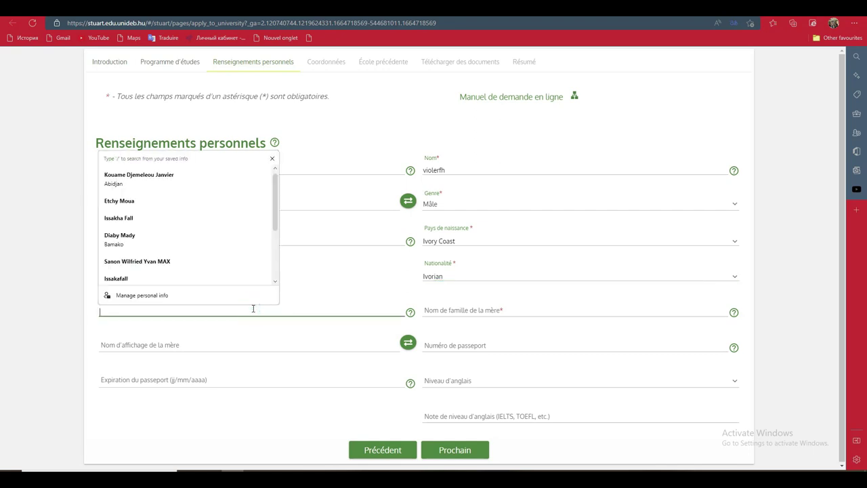
type("vild")
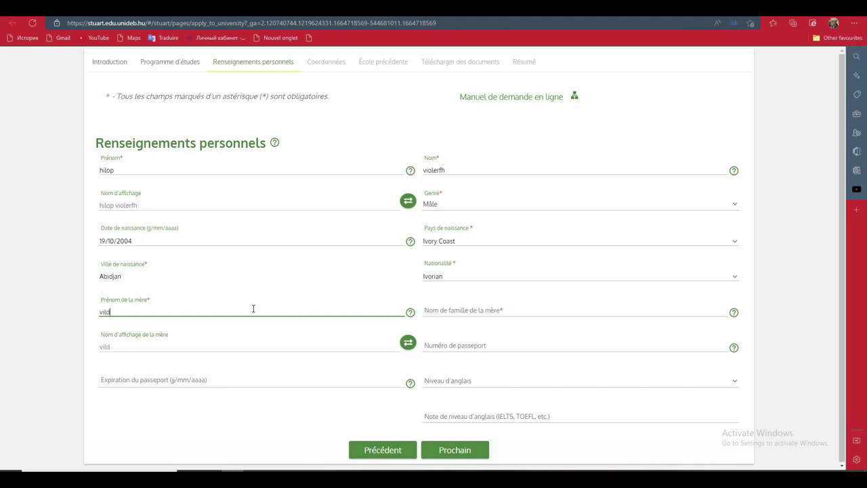
left_click(466, 307)
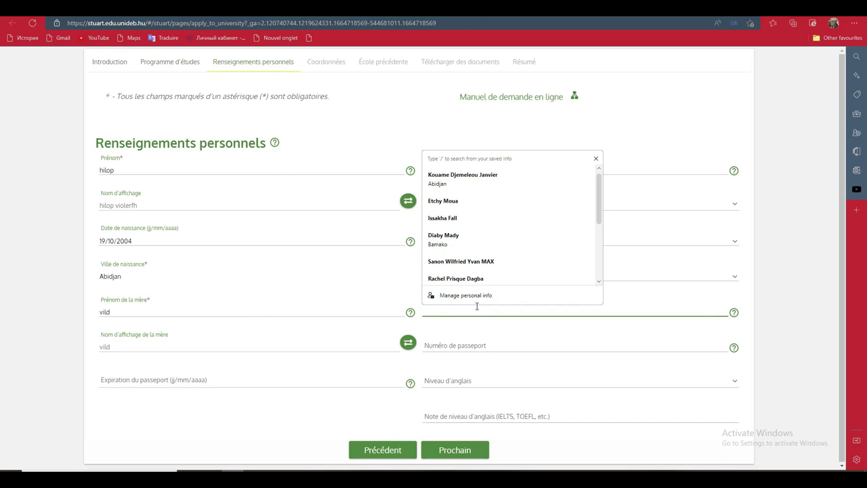
type("aeuy")
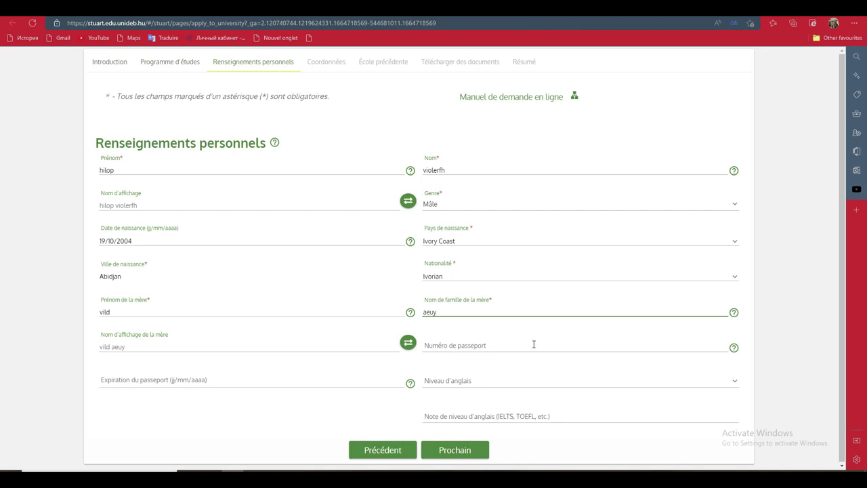
- Enter the passport number and bring up the passport expiry calendar
left_click(546, 343)
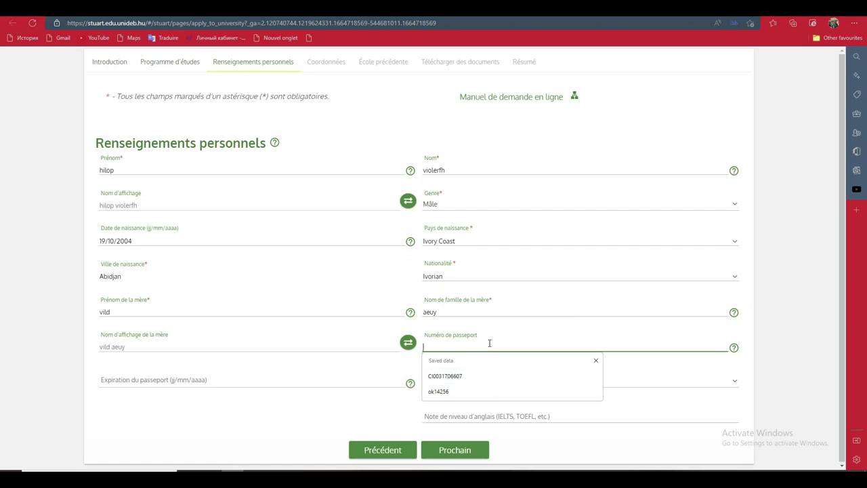
type("123045")
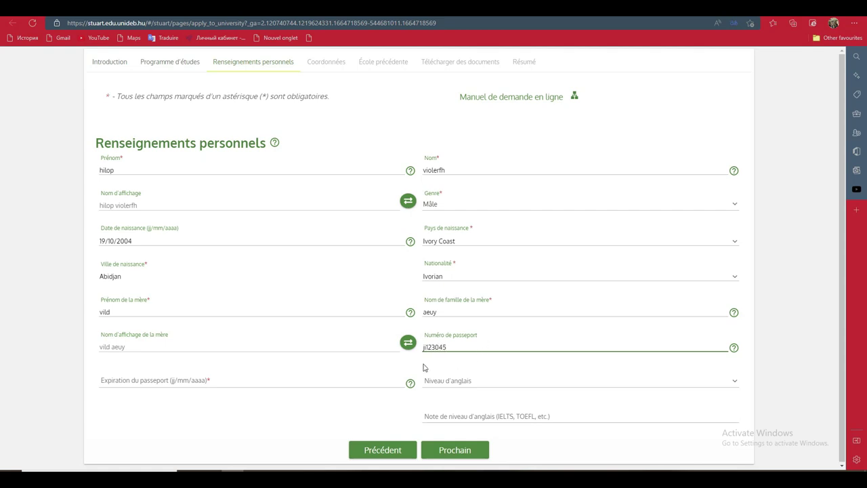
left_click(224, 382)
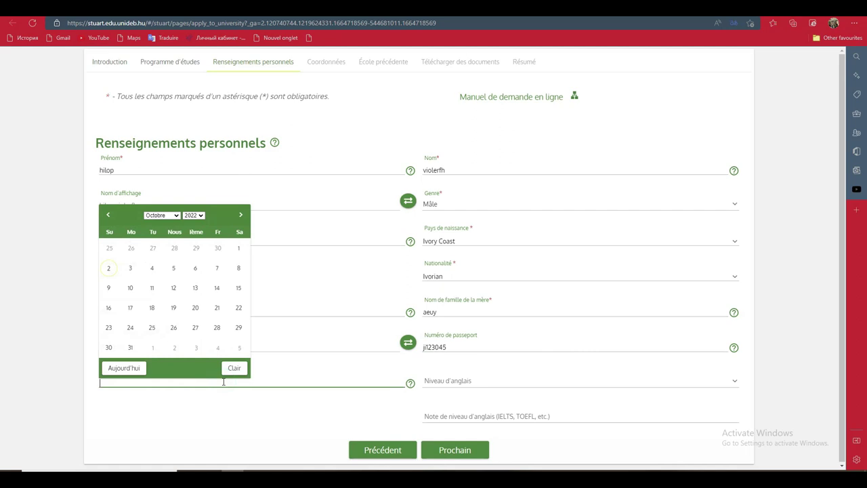
- Set the passport expiry date to 25/10/2027
left_click(193, 215)
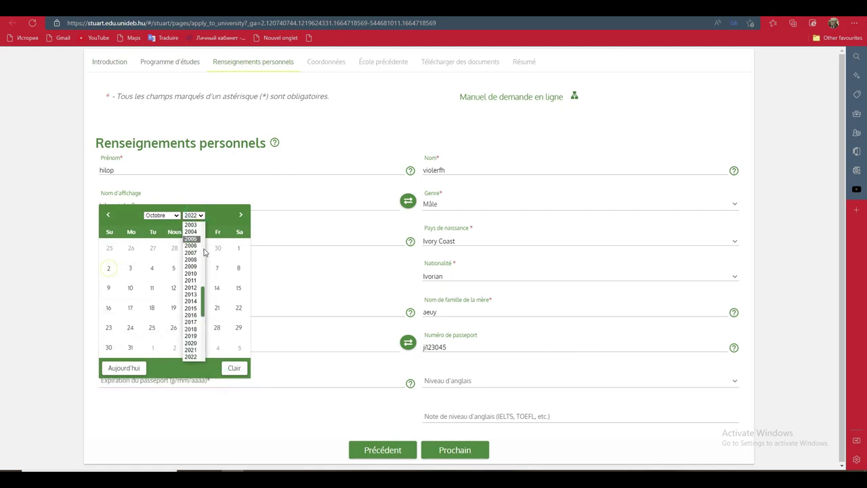
left_click_drag(201, 304, 215, 339)
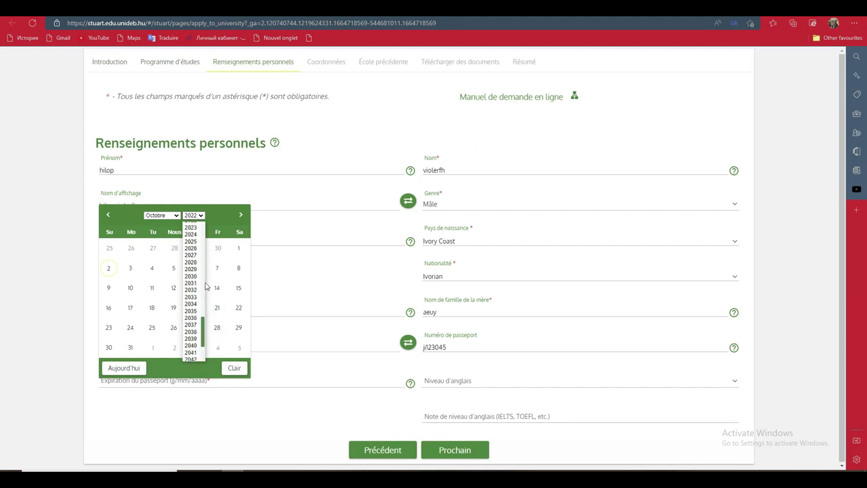
left_click(192, 255)
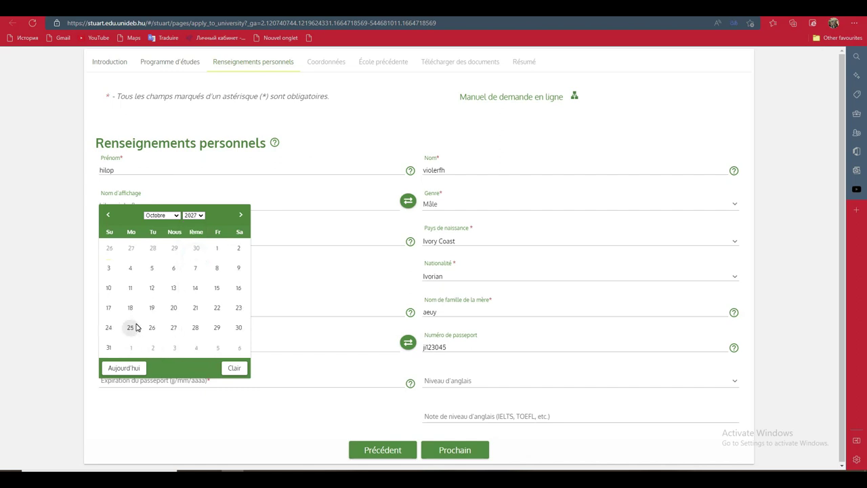
left_click(135, 328)
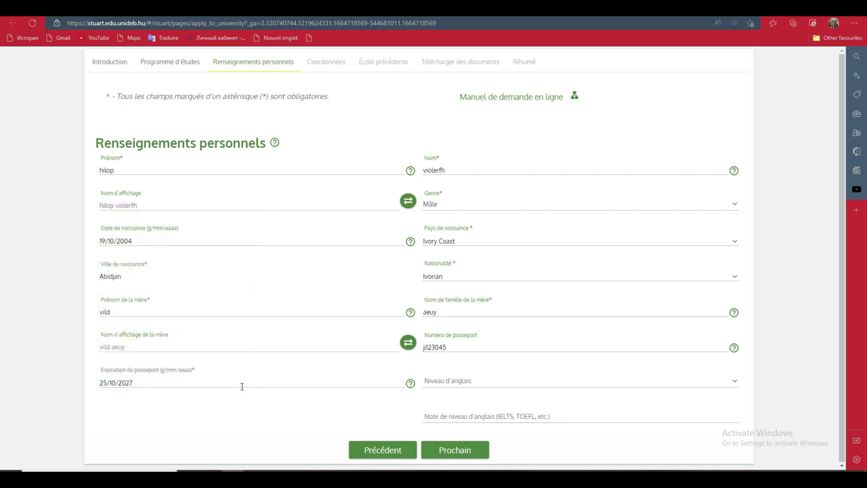
- Set the English level to Basique and advance to the Coordonnées contact page
left_click(511, 370)
left_click(728, 389)
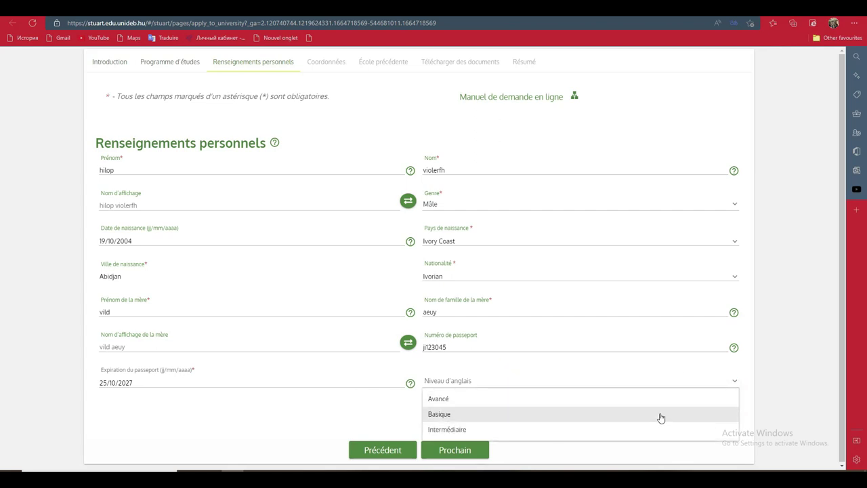
left_click(661, 419)
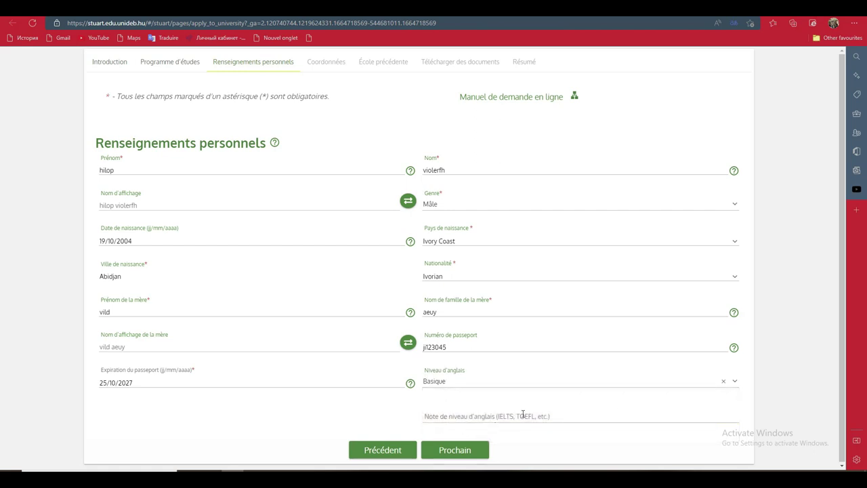
left_click(566, 415)
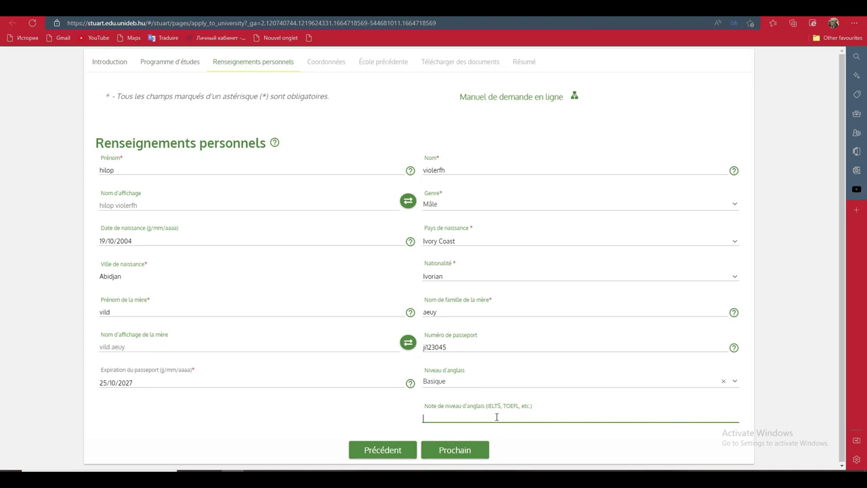
left_click(466, 453)
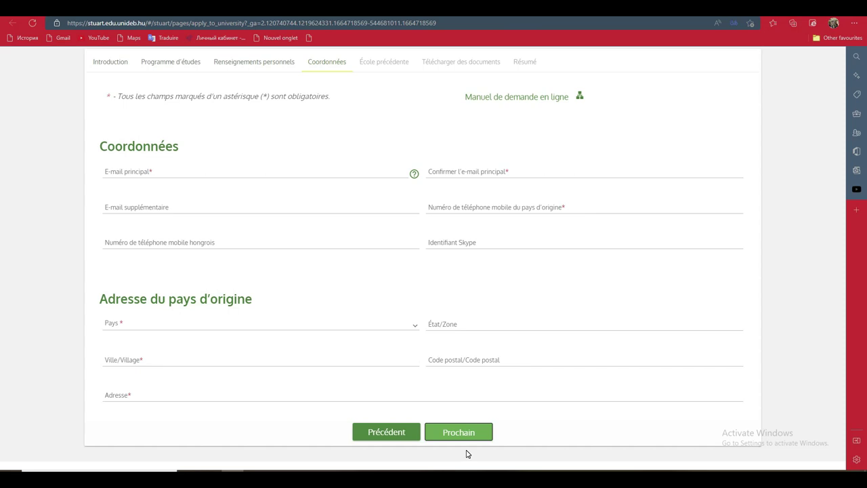
left_click(341, 174)
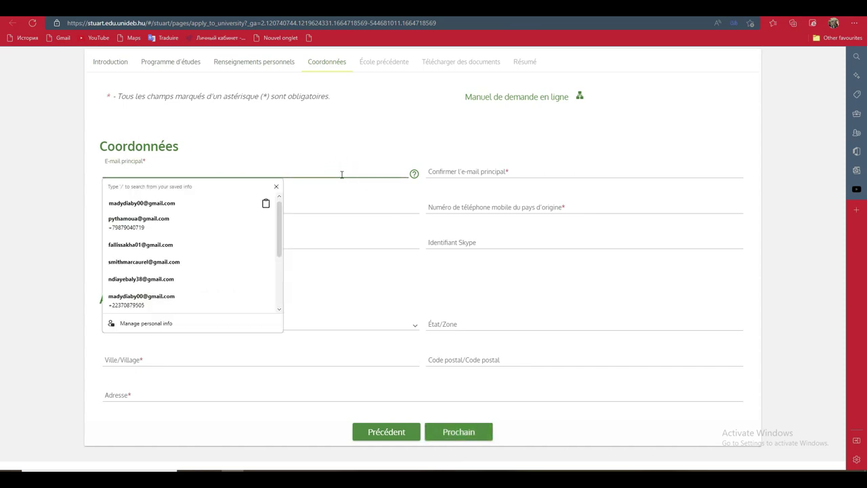
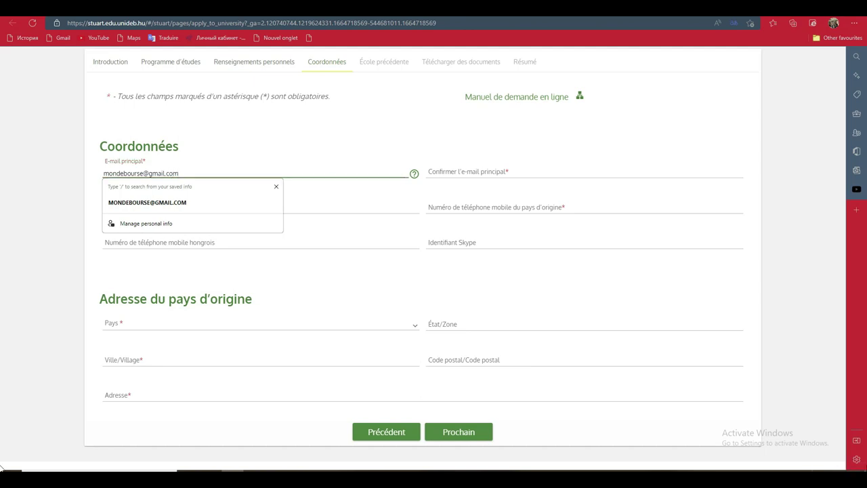
- Enter the main e-mail address and copy it
left_click(520, 167)
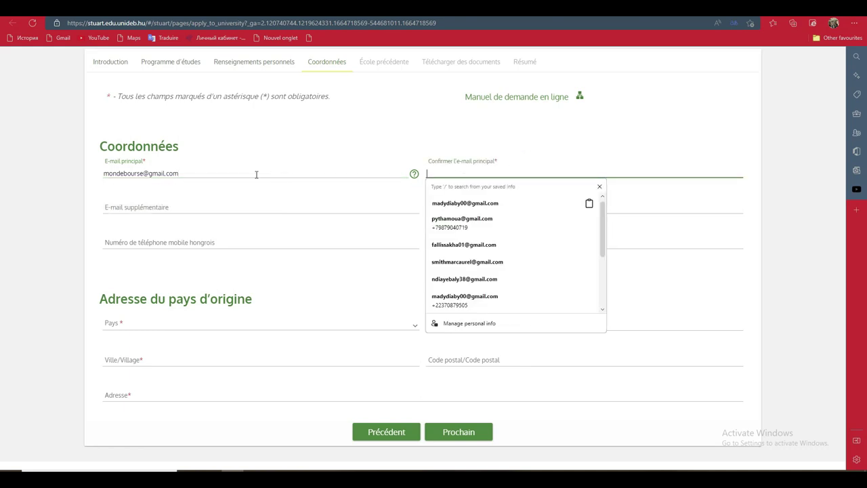
left_click(180, 174)
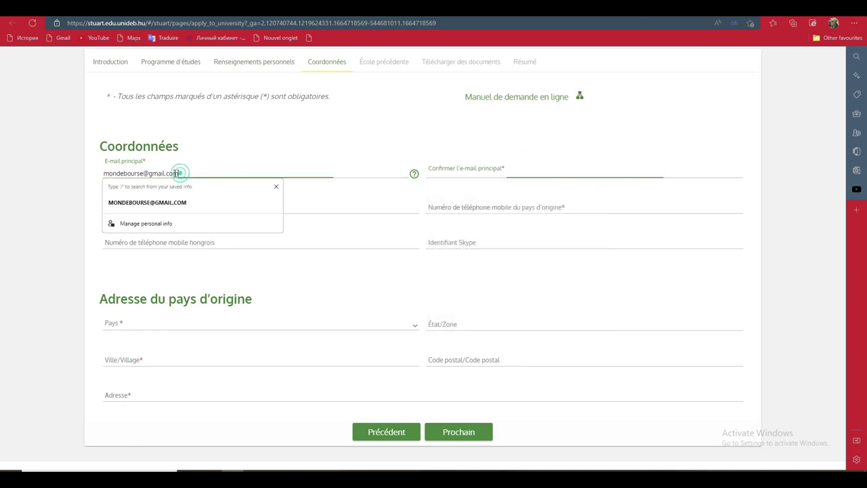
left_click_drag(177, 173, 102, 175)
right_click(122, 175)
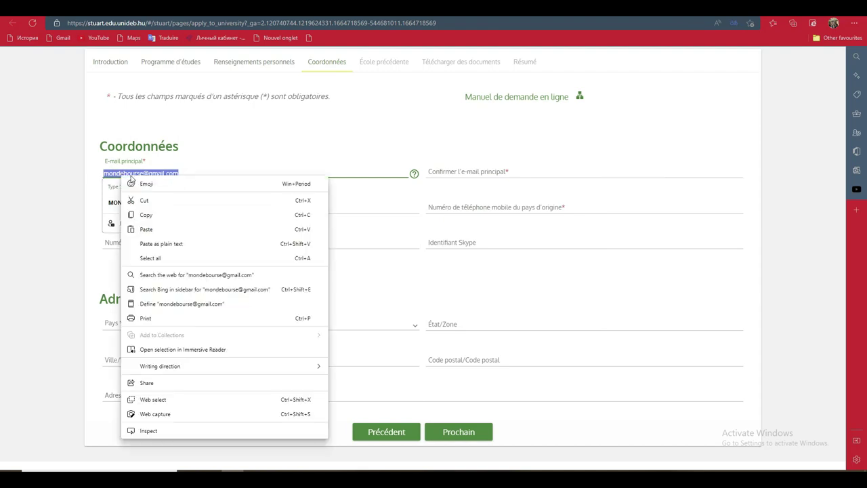
left_click(158, 214)
- Paste the e-mail into the confirmation field and enter the home-country mobile number
left_click(456, 171)
right_click(457, 171)
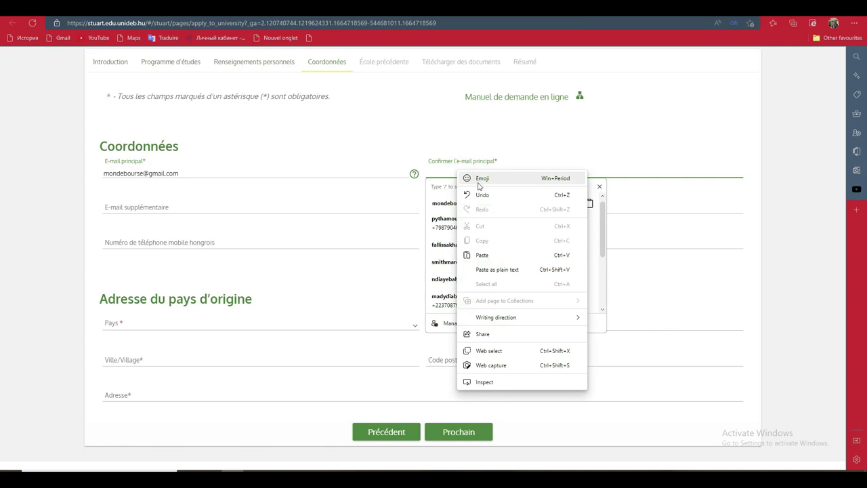
left_click(486, 255)
left_click(236, 221)
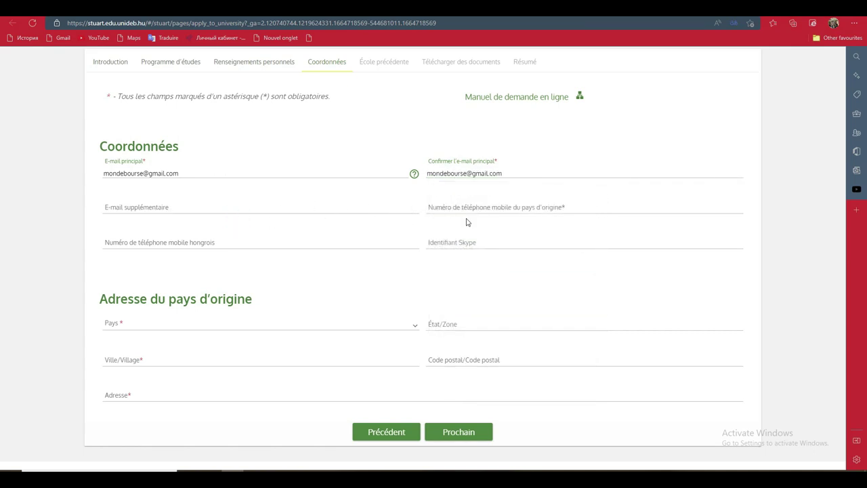
left_click(471, 205)
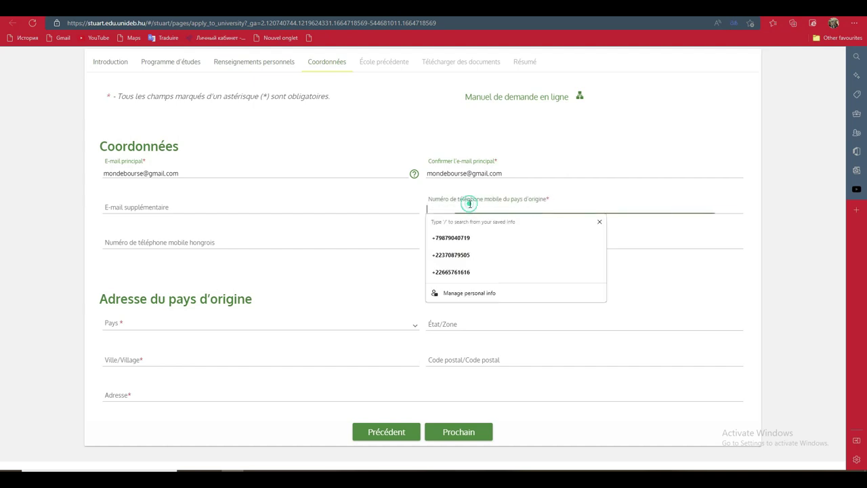
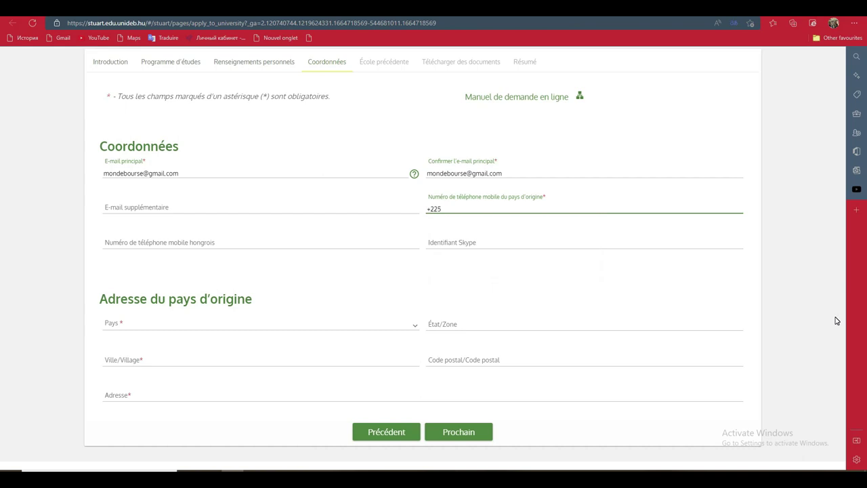
- Set home country to Côte d'Ivoire, autofill city, postal code and address, then continue
left_click(155, 324)
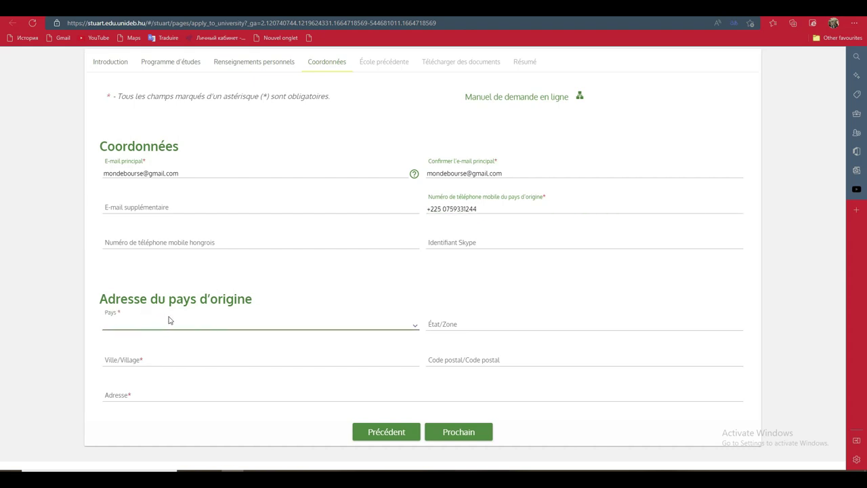
left_click(415, 326)
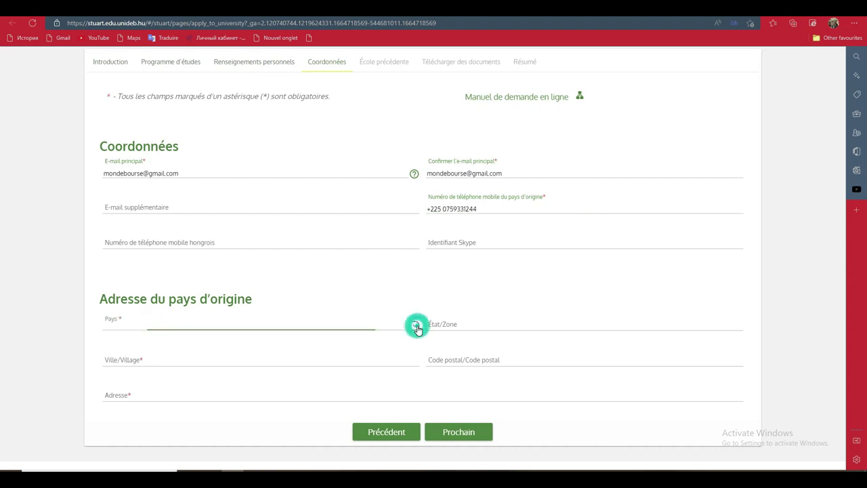
left_click_drag(415, 345, 414, 382)
left_click(340, 432)
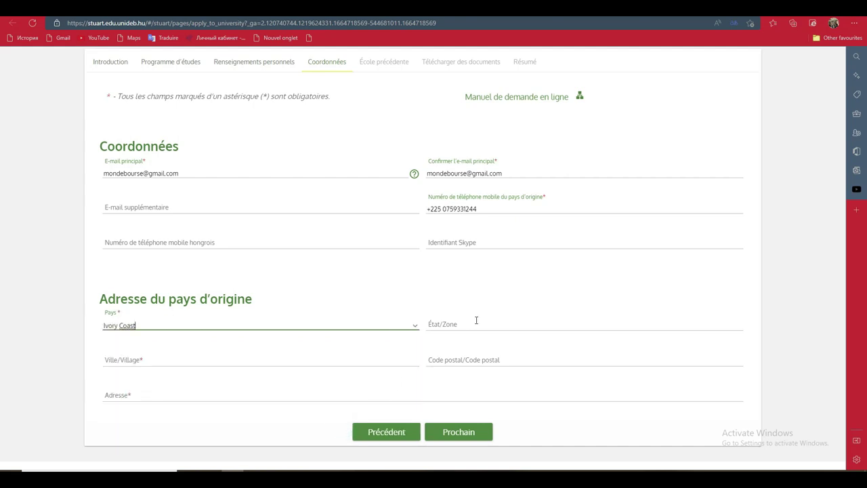
left_click(335, 354)
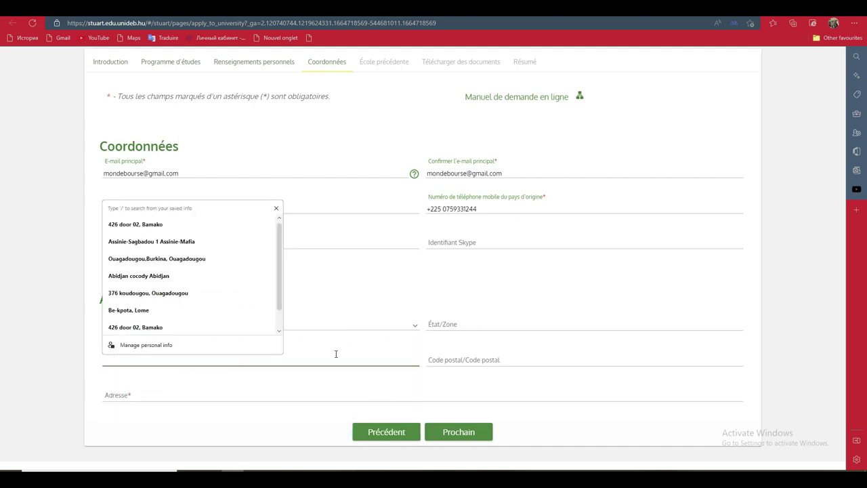
left_click(129, 275)
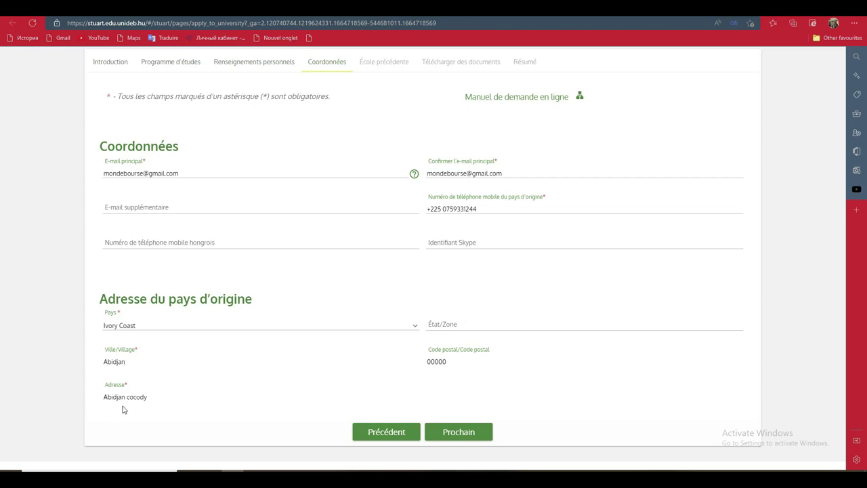
left_click(467, 435)
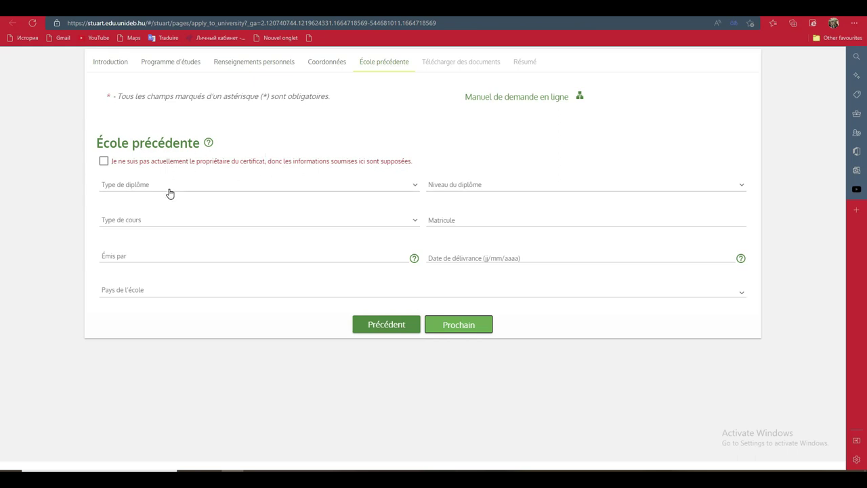
- Set the previous diploma to Collège, level Secondaire, course type Temps plein
left_click(415, 186)
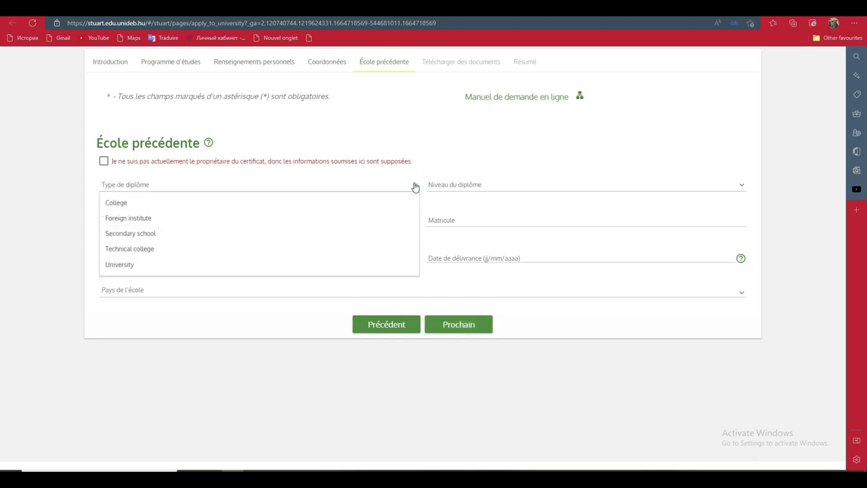
left_click(377, 239)
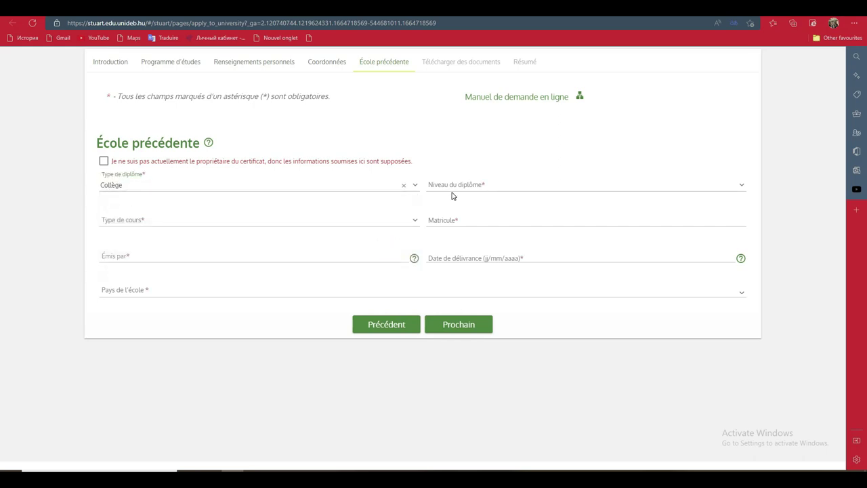
left_click(474, 188)
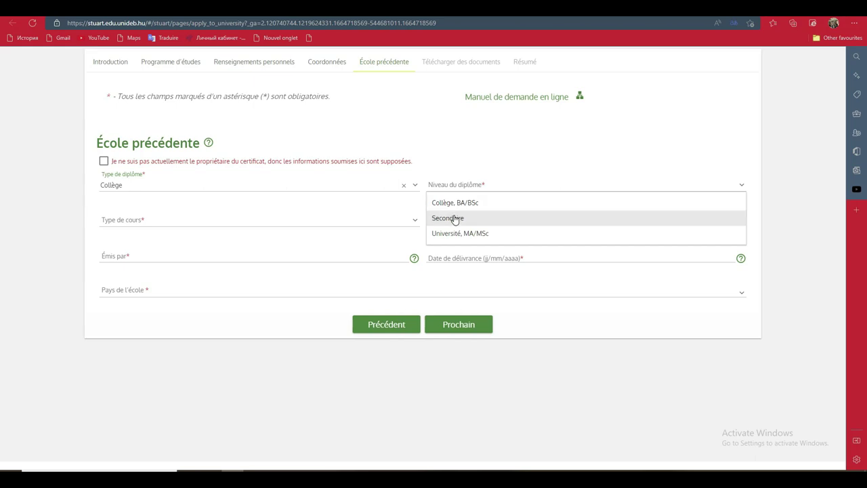
left_click(454, 219)
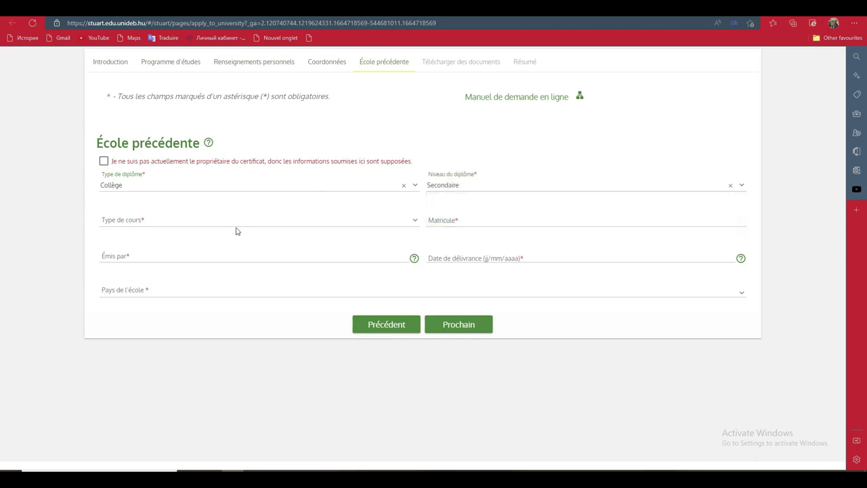
left_click(196, 225)
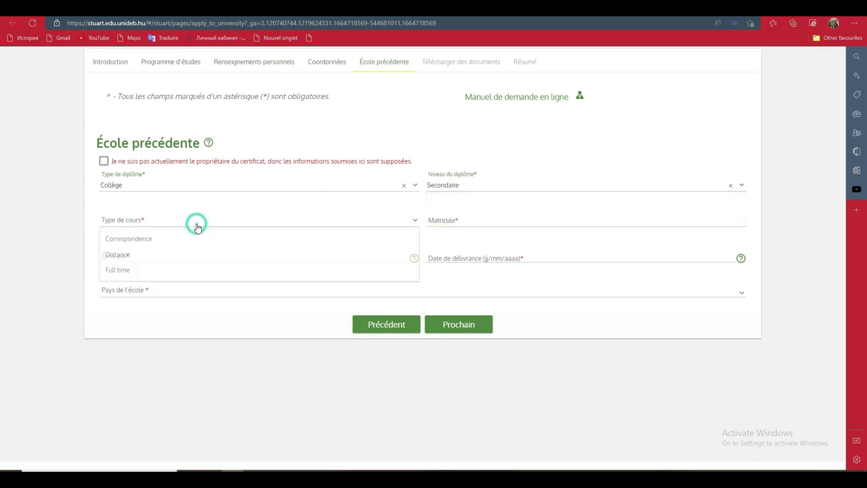
left_click(322, 271)
- Enter the student's registration number in the Matricule field, correcting stray typing
left_click(511, 224)
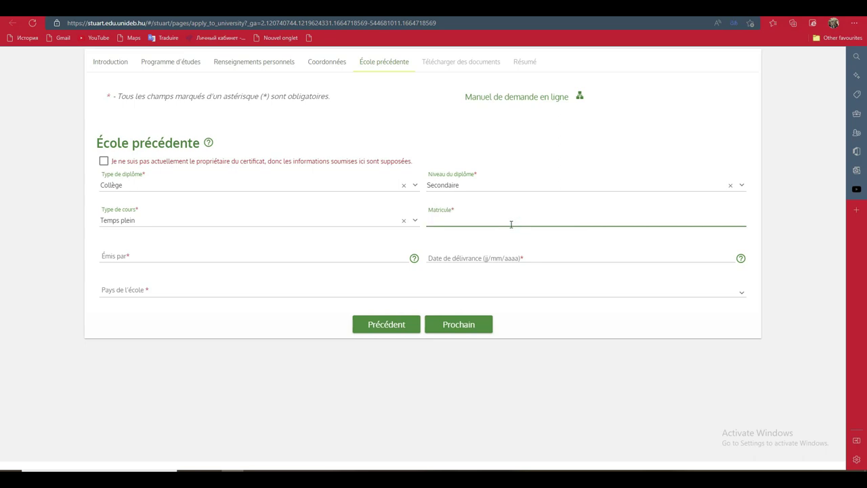
key("BackSpace")
key("BackSpace")
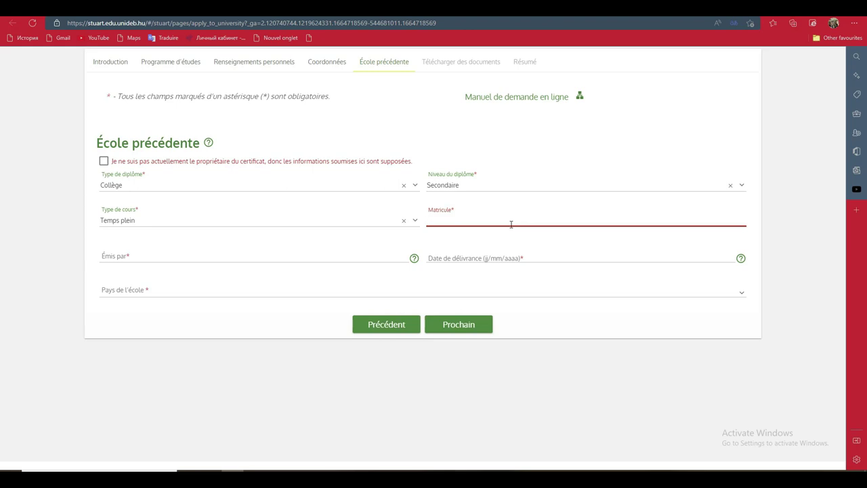
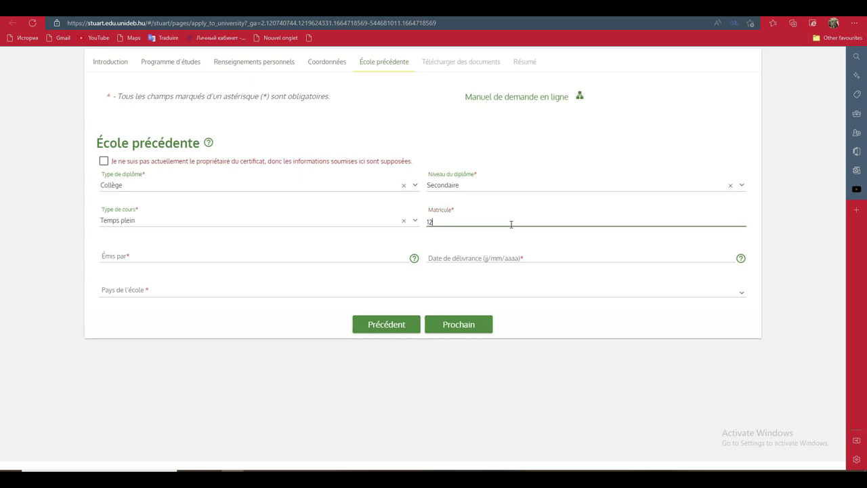
key("BackSpace")
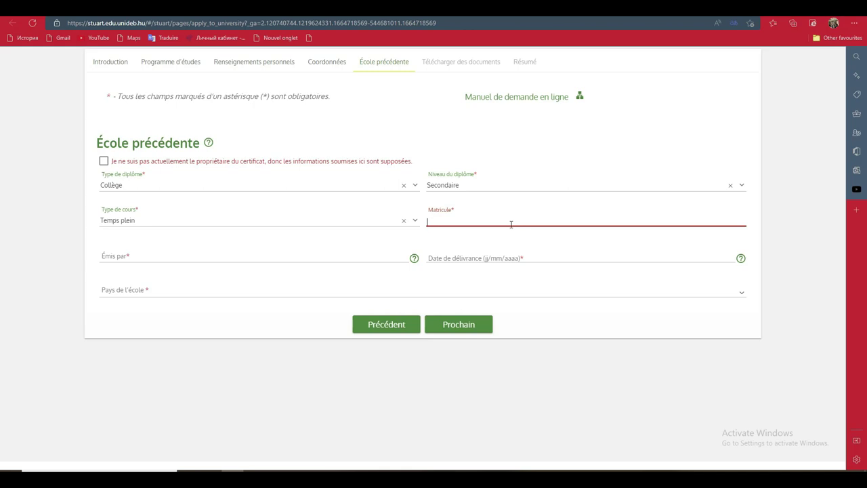
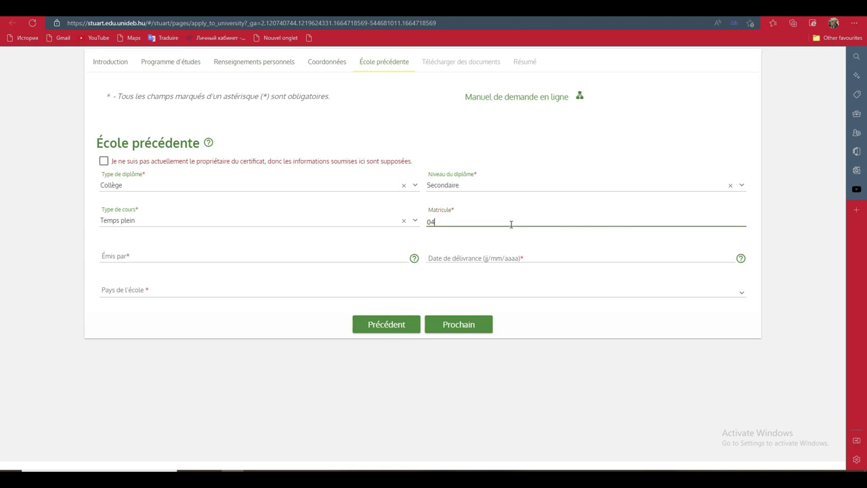
- Set the diploma issue date to 9 August 2022 in the calendar
left_click(150, 259)
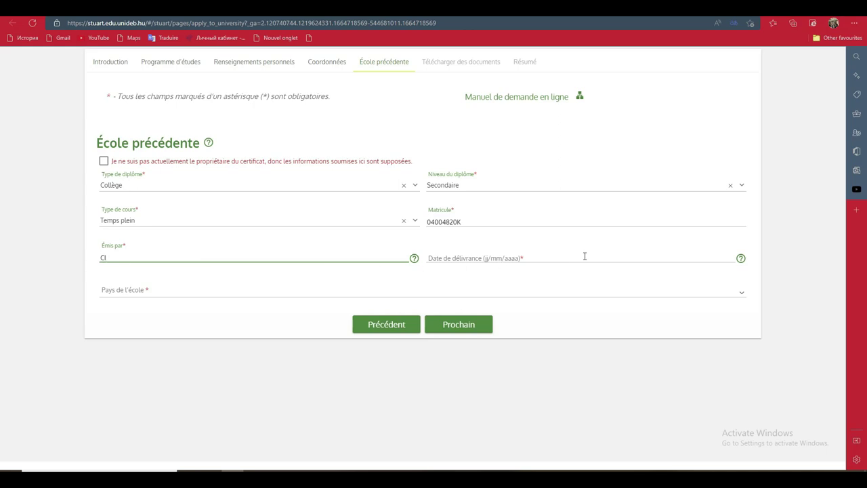
left_click(697, 259)
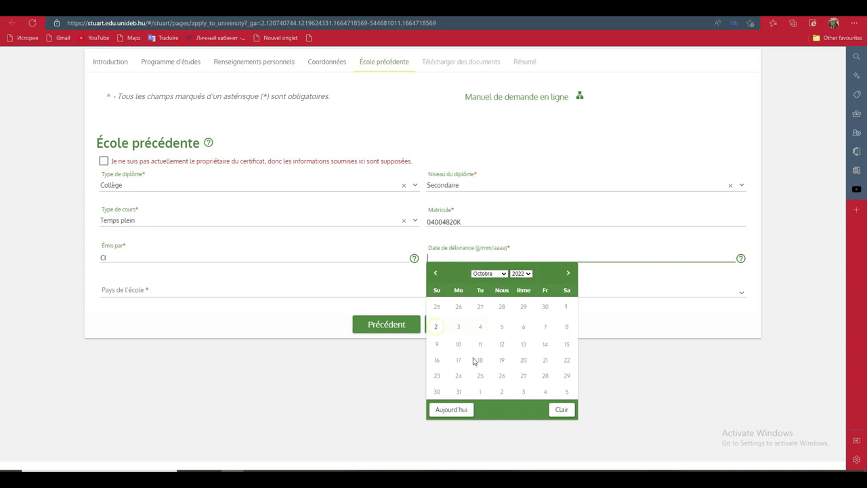
left_click(502, 274)
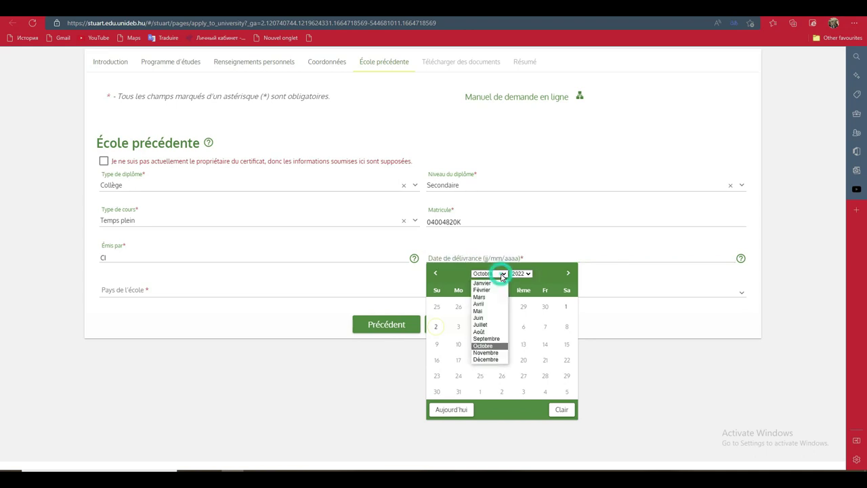
left_click(484, 332)
left_click(480, 327)
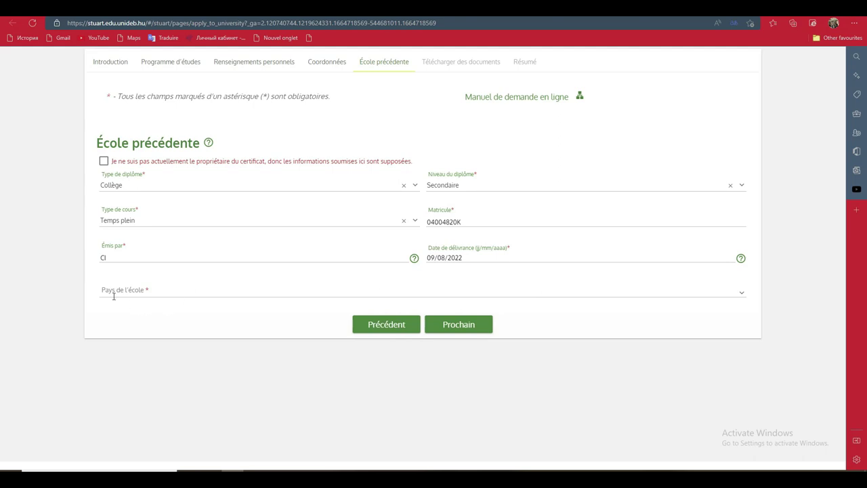
- Set the school's country to Côte d'Ivoire and continue to document upload
left_click(742, 293)
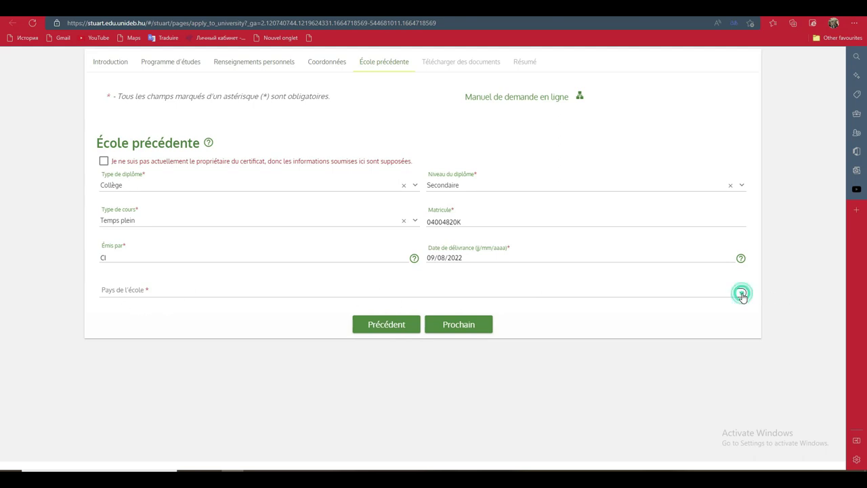
left_click_drag(742, 310, 741, 348)
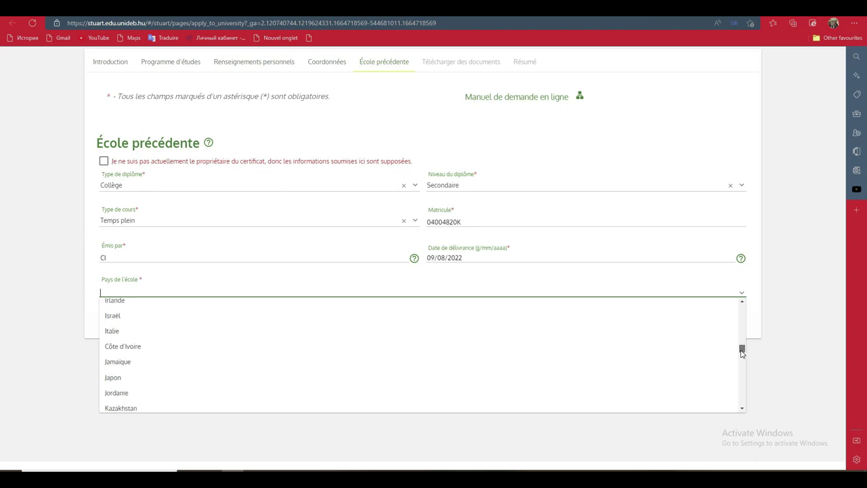
left_click(646, 354)
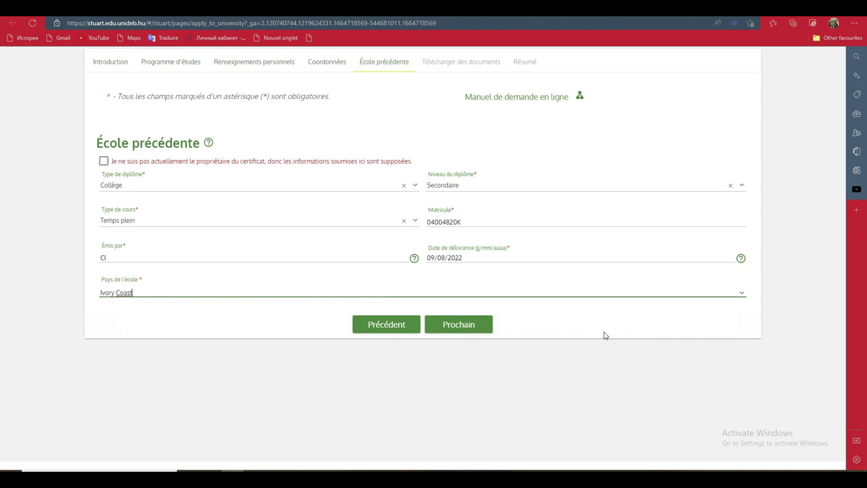
left_click(474, 332)
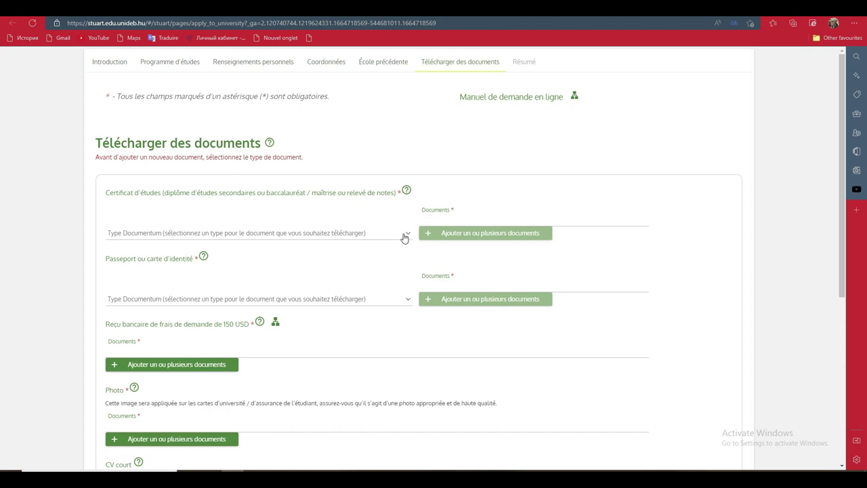
- Mark the study certificate as Diplôme d'études secondaires and open the file chooser to add it
left_click(404, 236)
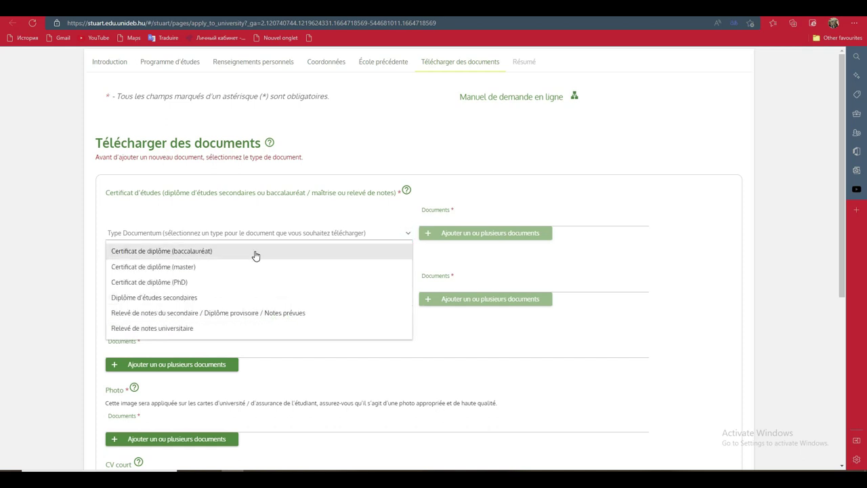
left_click(206, 298)
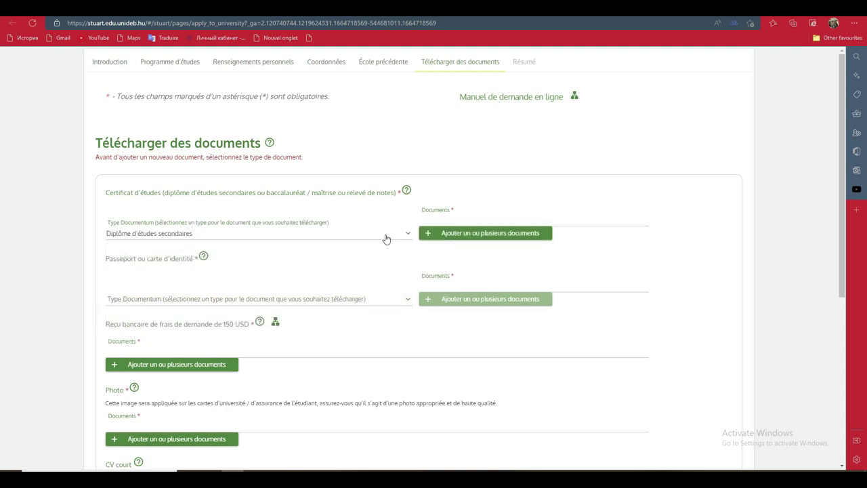
left_click(478, 234)
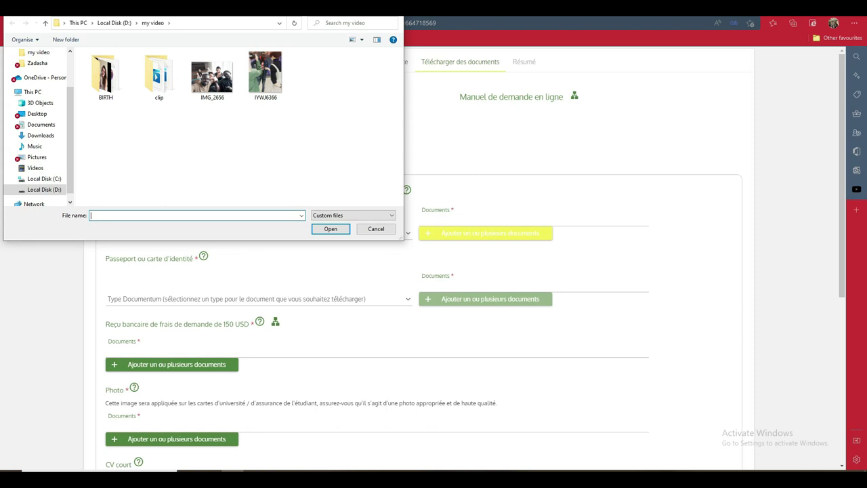
- Close the file chooser, set the identity document type to Passeport, and try adding its file
key("Escape")
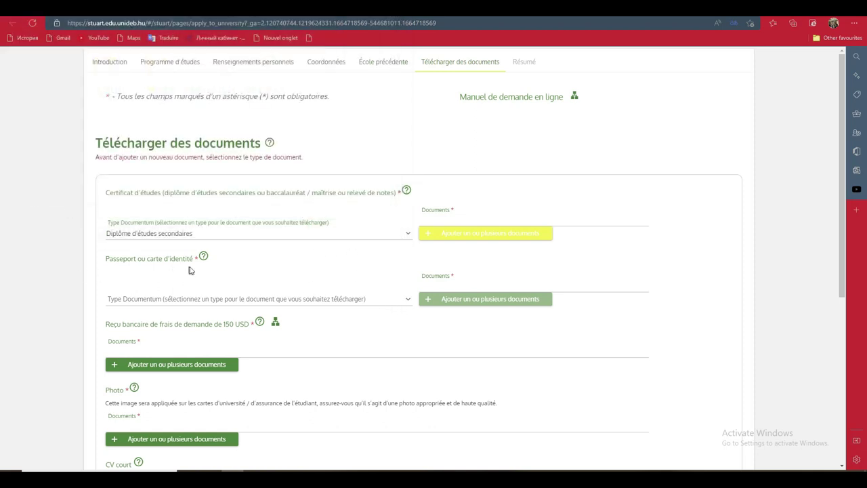
left_click(402, 300)
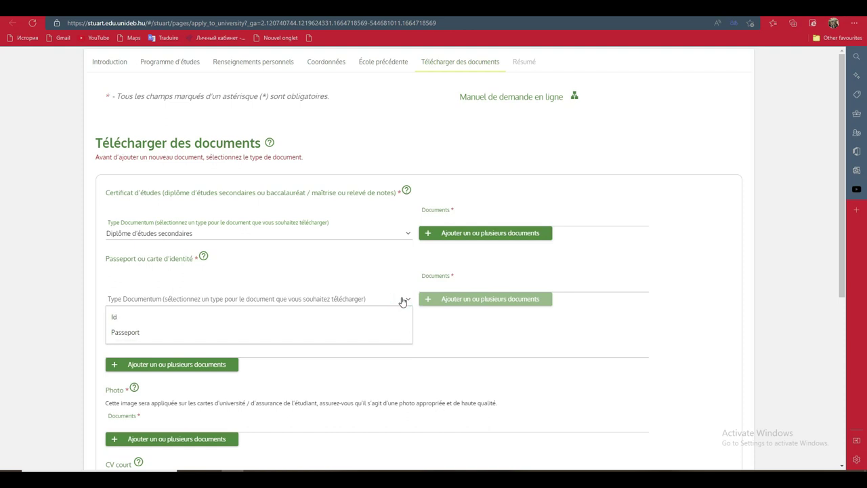
left_click(290, 331)
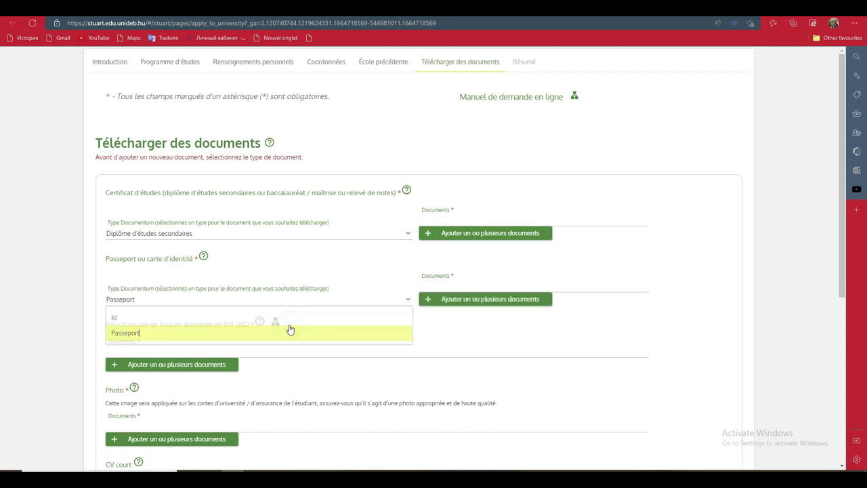
left_click(495, 305)
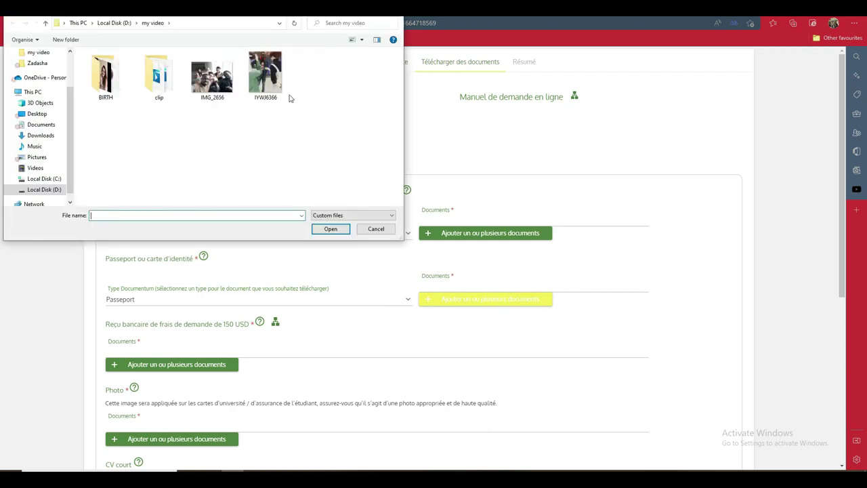
double_click(271, 78)
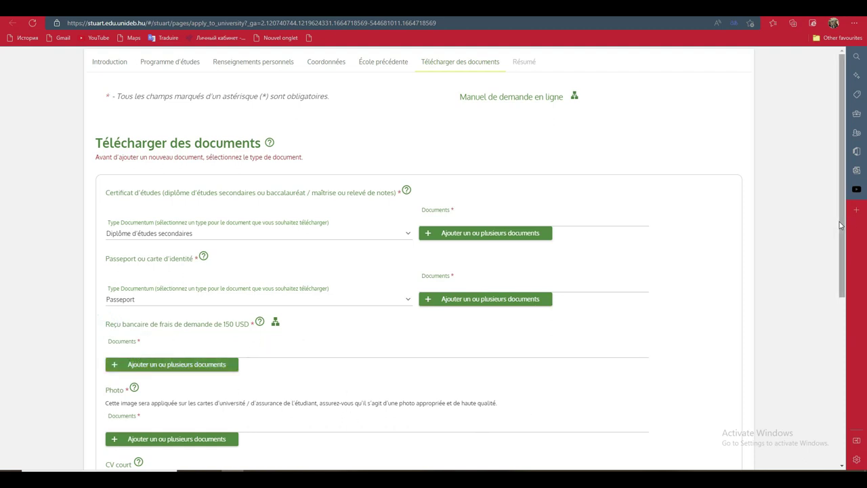
scroll(840, 242, "down", 1)
scroll(841, 243, "down", 2)
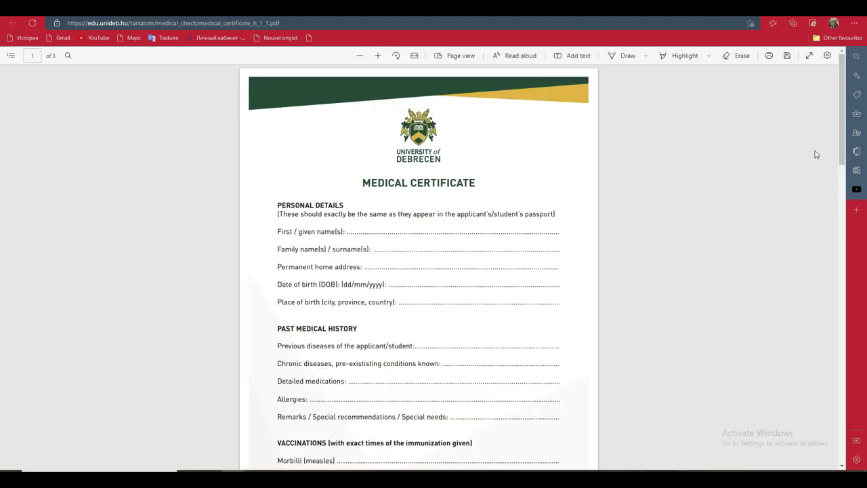
left_click_drag(839, 130, 802, 372)
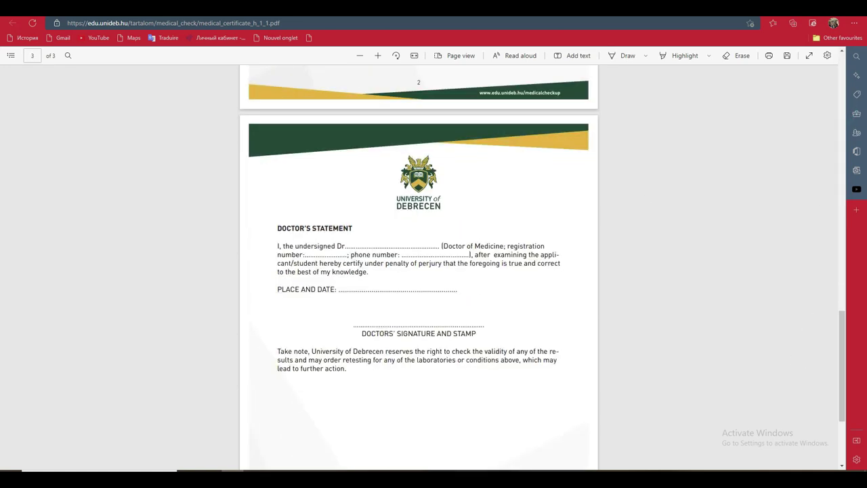
key("ctrl+Tab")
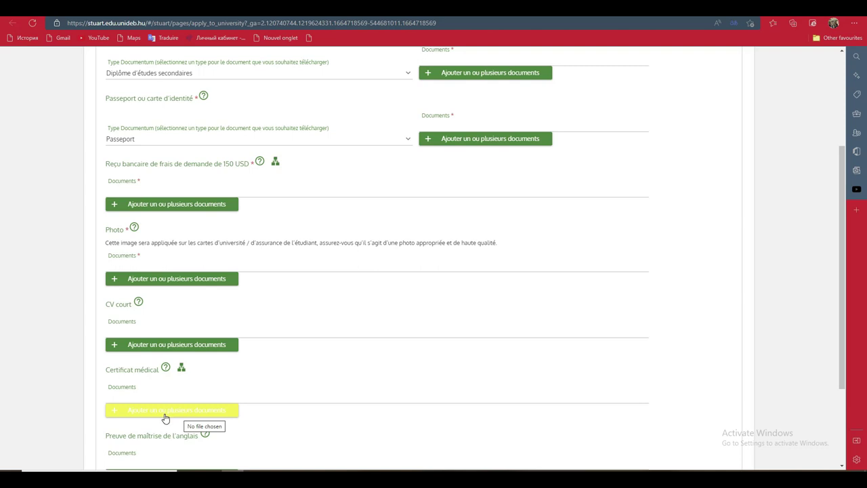
- Try adding an English proficiency document, then attempt to proceed to the summary page
left_click_drag(843, 215, 829, 299)
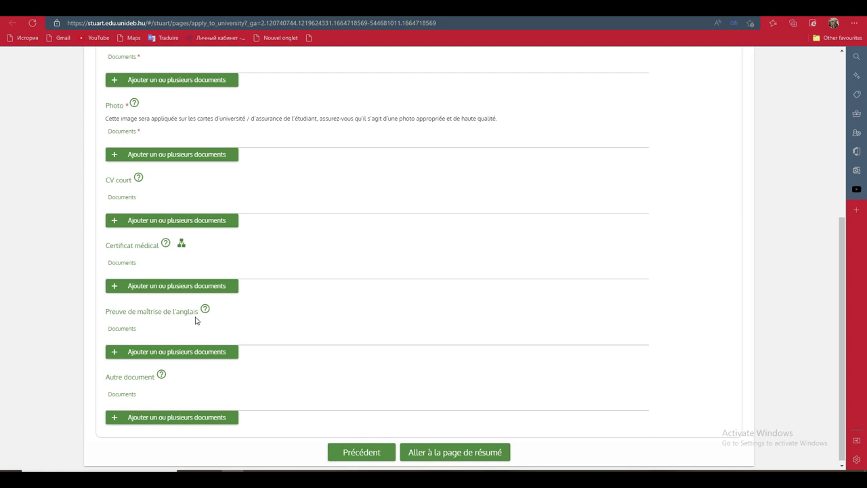
left_click(163, 353)
left_click(447, 455)
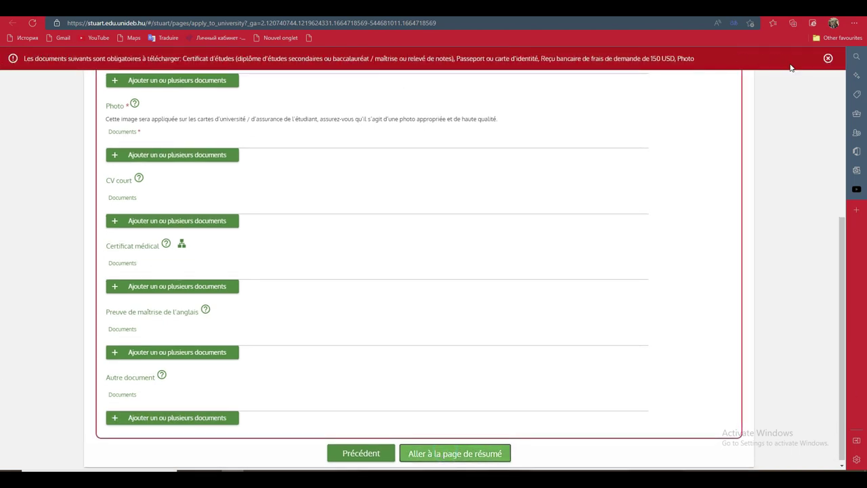
- Dismiss the missing-documents warning and cycle browser tabs toward the Stipendium Hungaricum news page
left_click_drag(843, 260, 840, 60)
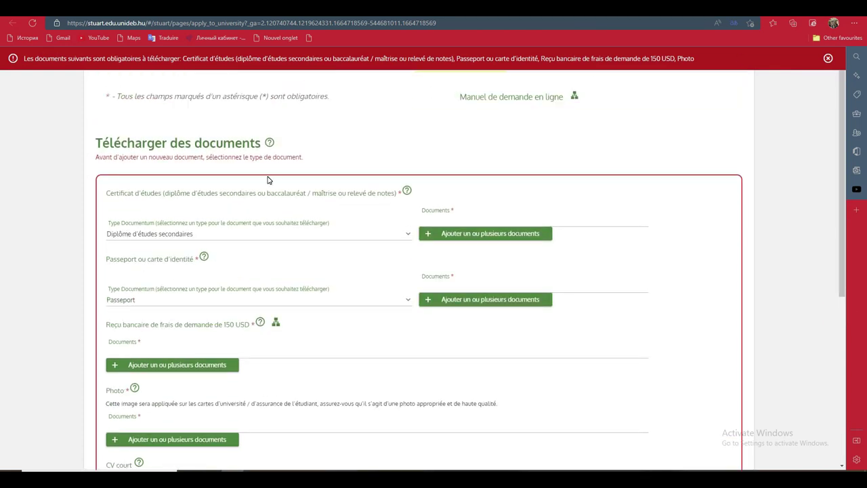
left_click(827, 59)
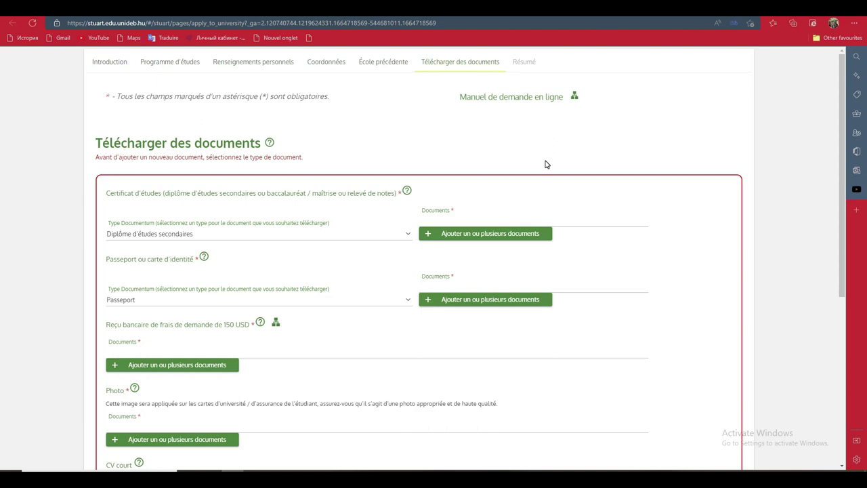
left_click(537, 15)
key("ctrl+Tab")
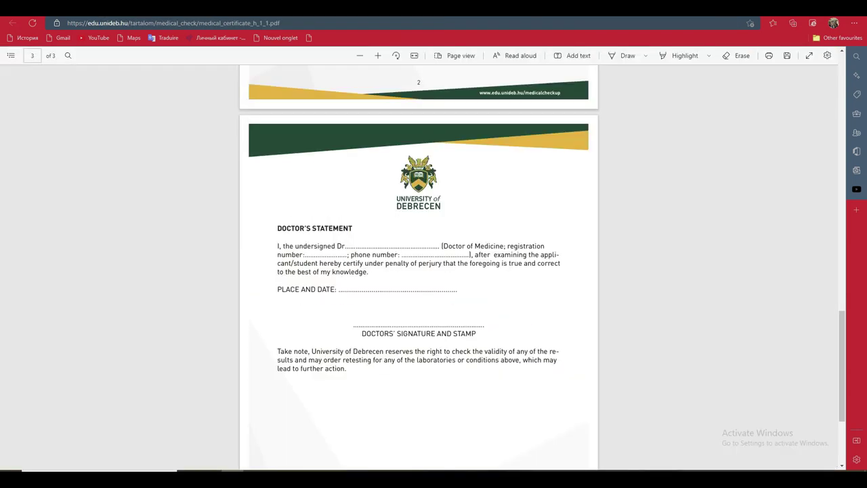
key("ctrl+Tab")
key("ctrl+Tab")
key("ctrl+Tab")
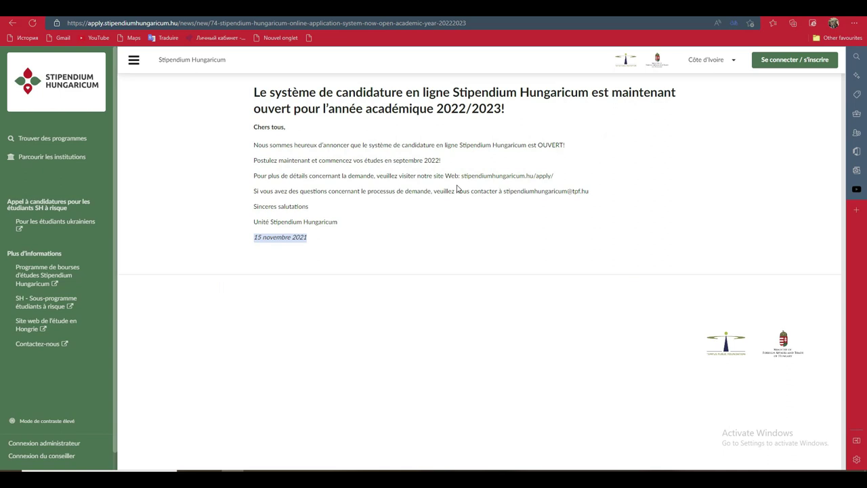